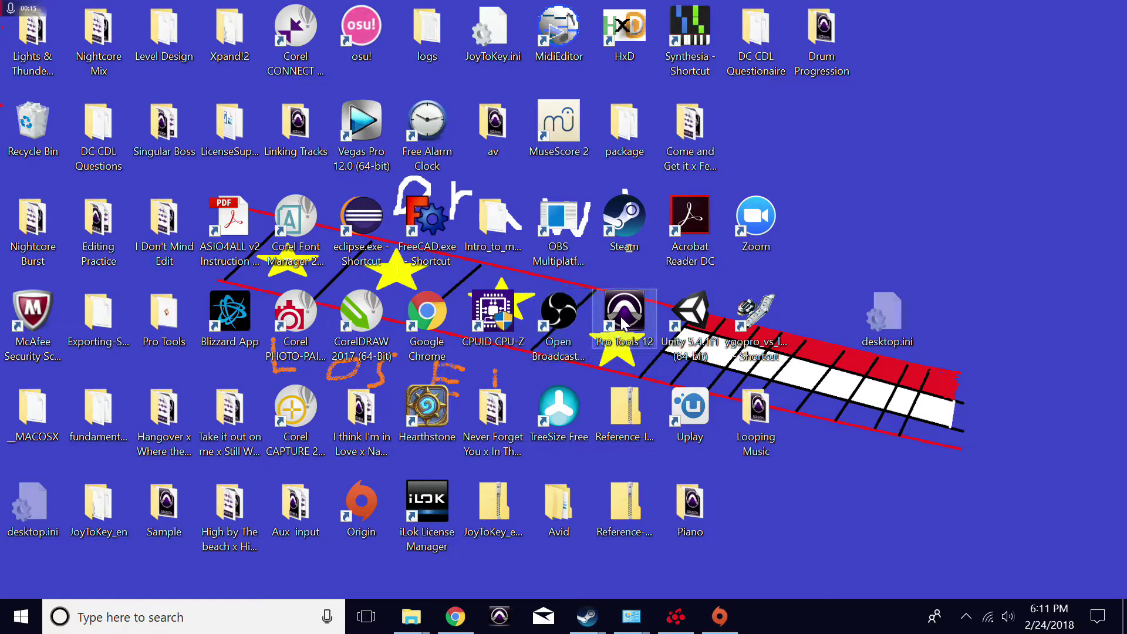
Step: Launch Pro Tools 12 from its desktop shortcut
double_click(635, 308)
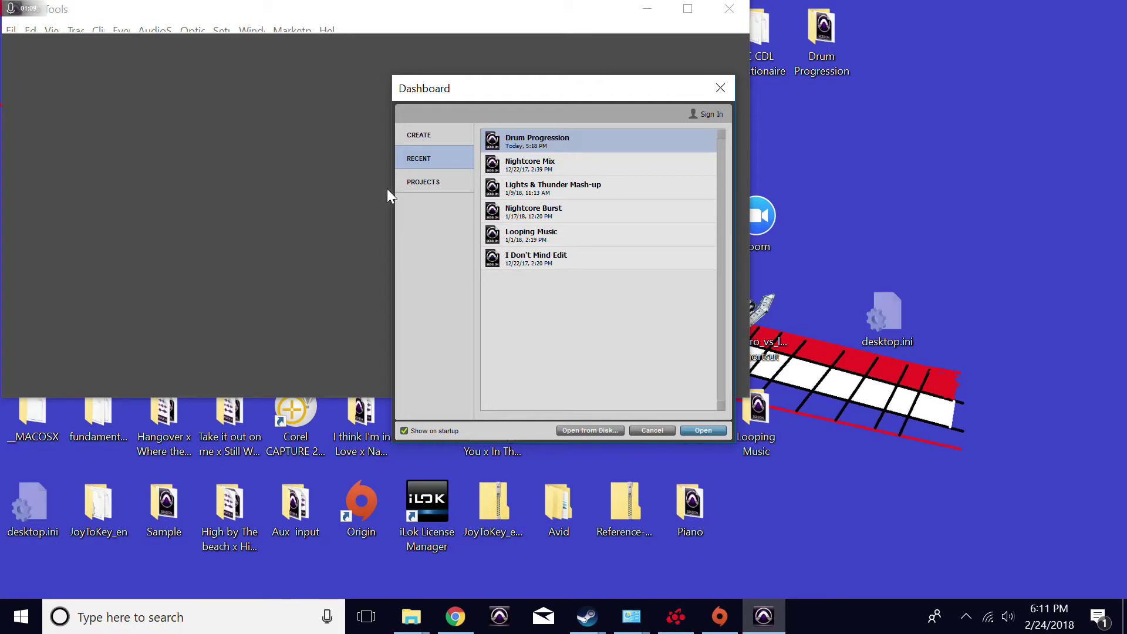
Step: Create a new local session (not a project) named 'yuguygkiuh' from the Dashboard
click(432, 133)
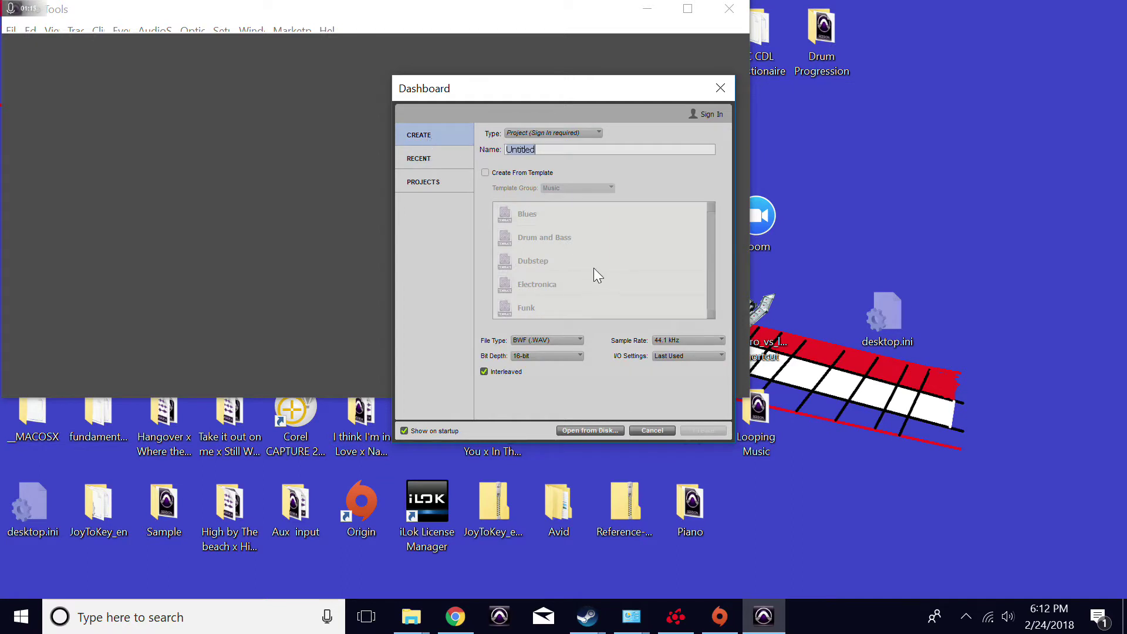
text(yuguygkiuh)
click(591, 134)
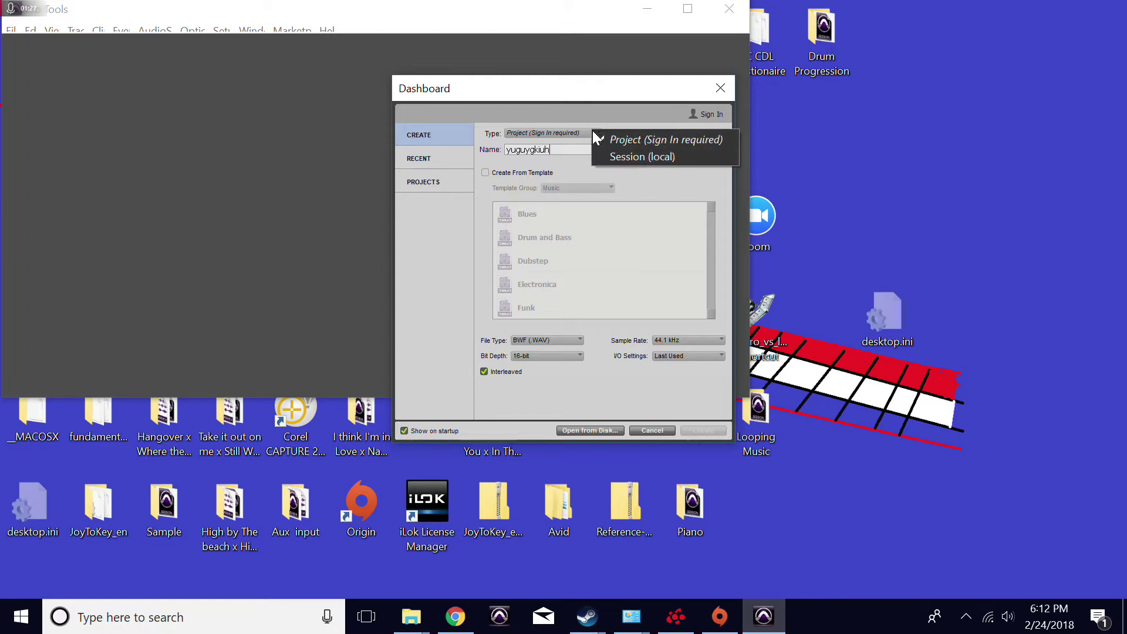
click(643, 154)
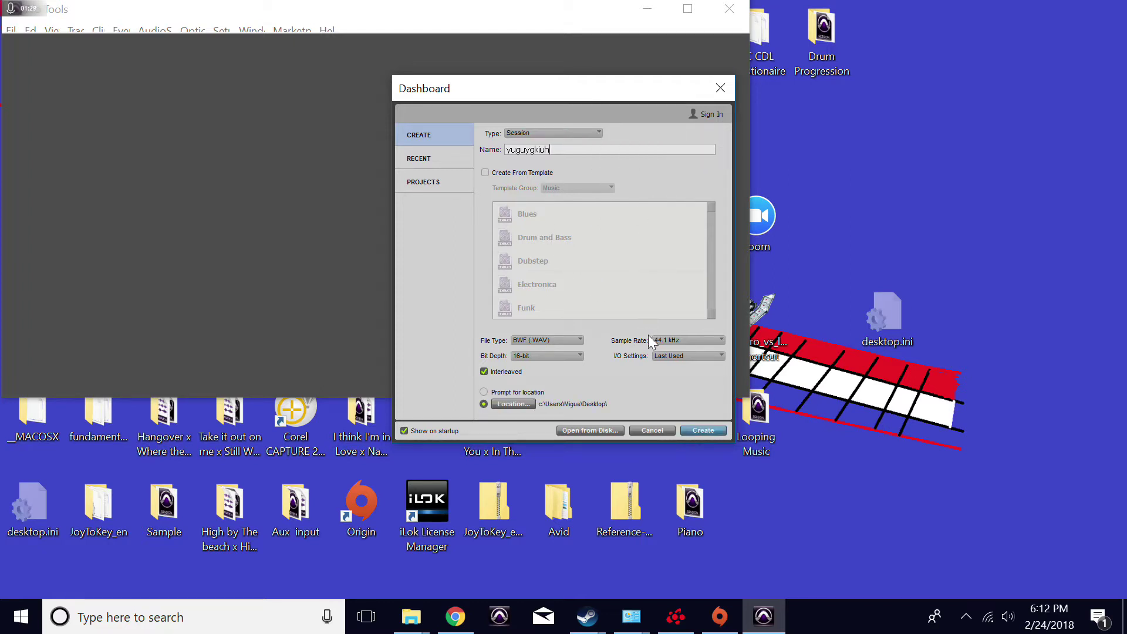
click(699, 427)
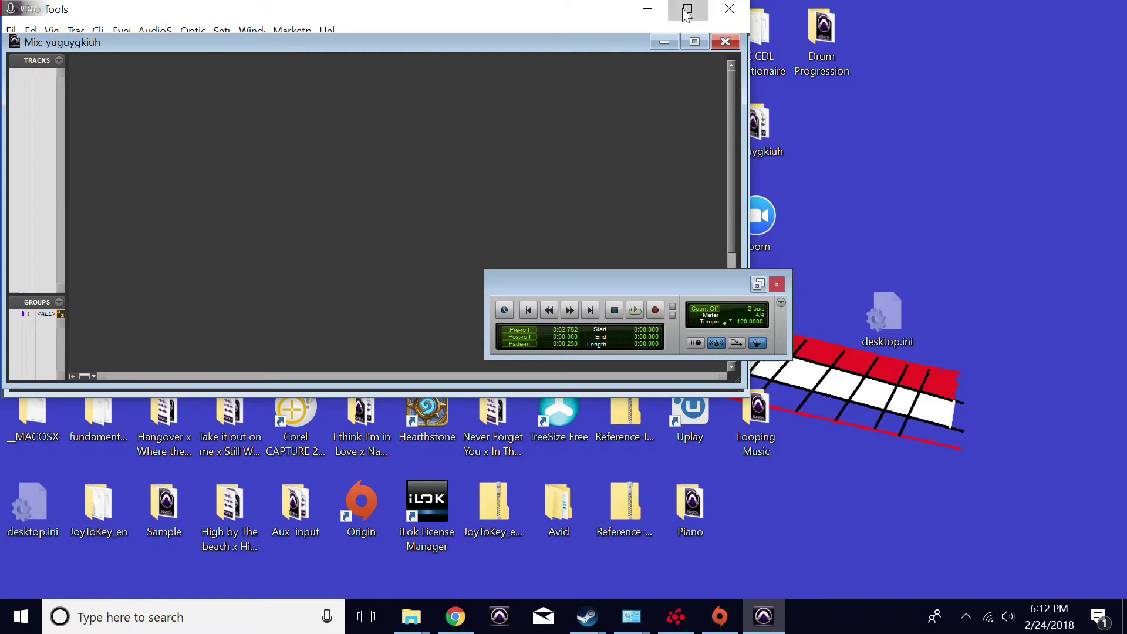
Step: Maximize the Pro Tools program window and the yuguygkiuh Mix window
click(688, 11)
click(692, 41)
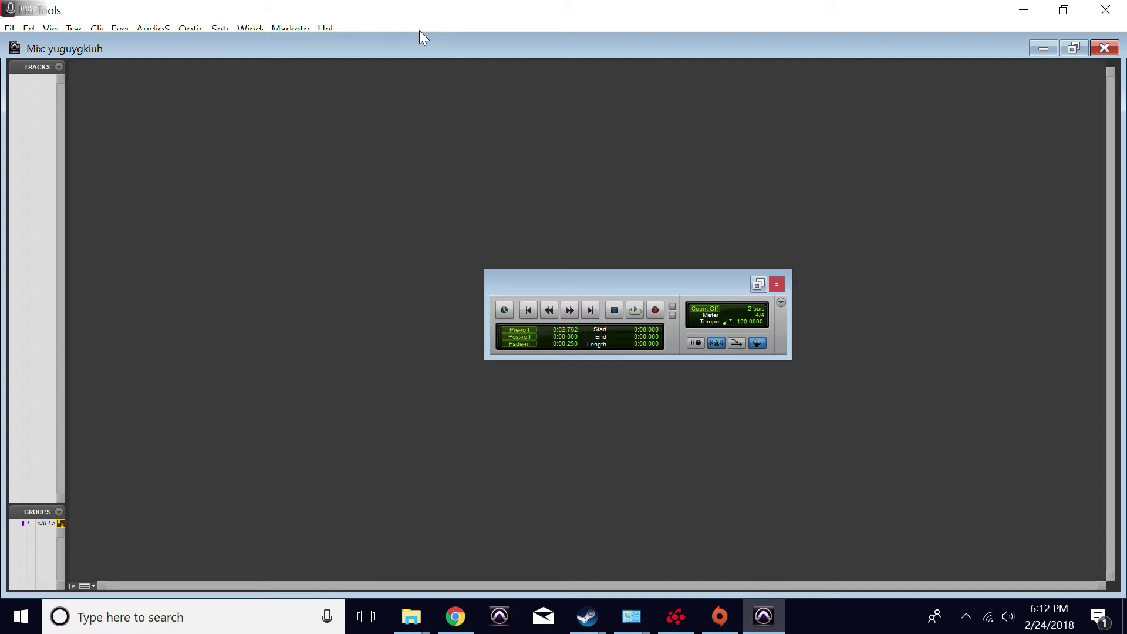
Step: Switch to the Edit window from the Window menu and maximize it
click(260, 32)
click(261, 115)
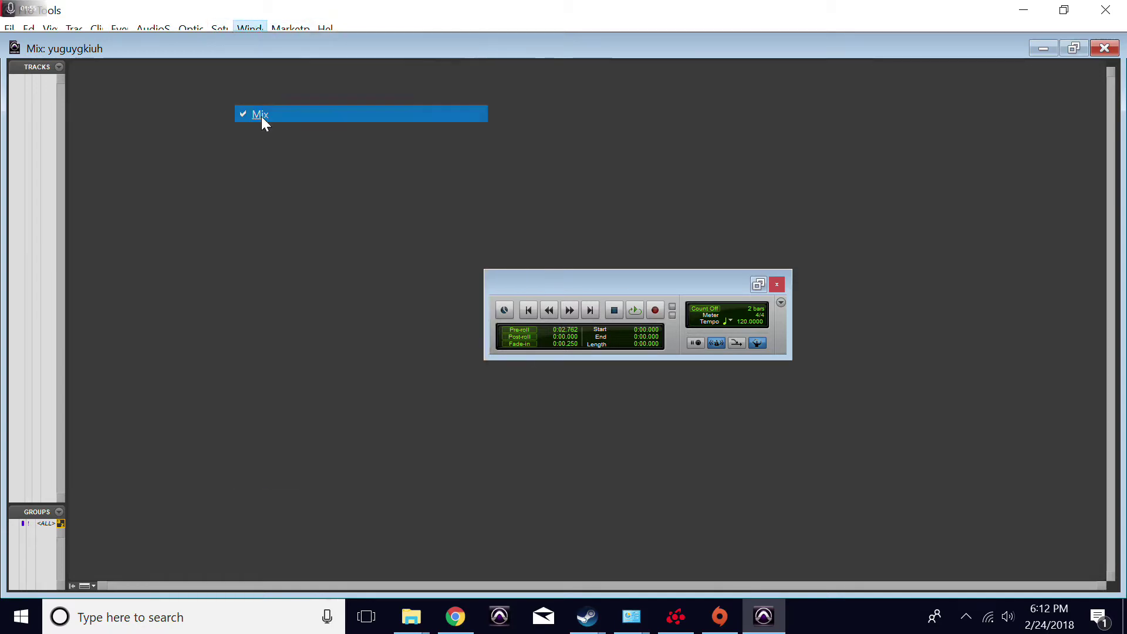
click(251, 28)
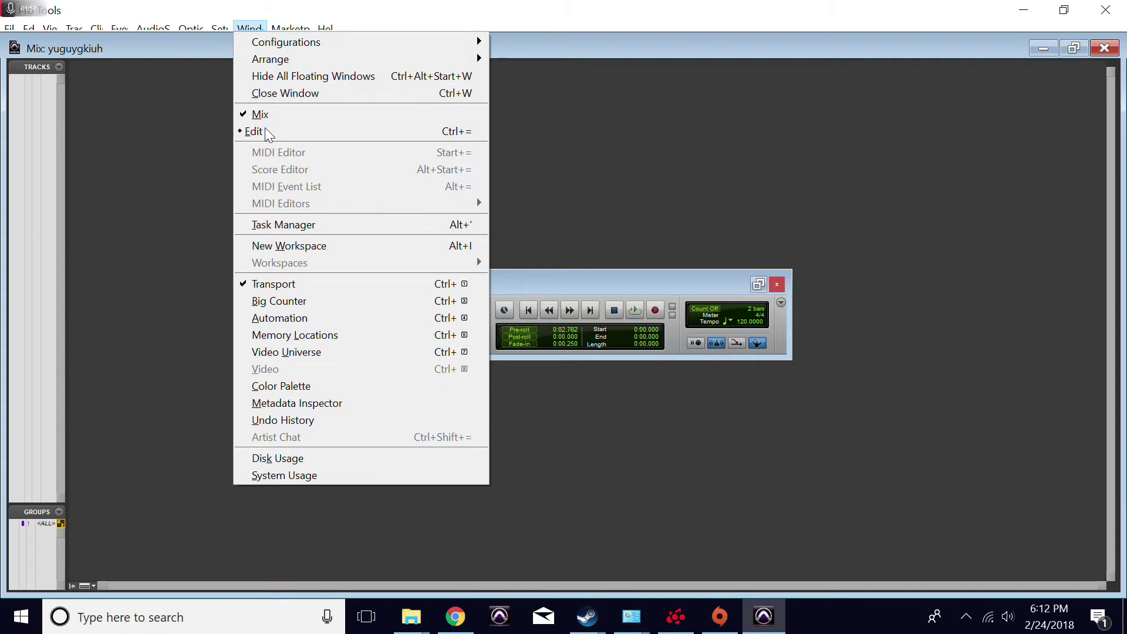
click(267, 134)
click(692, 51)
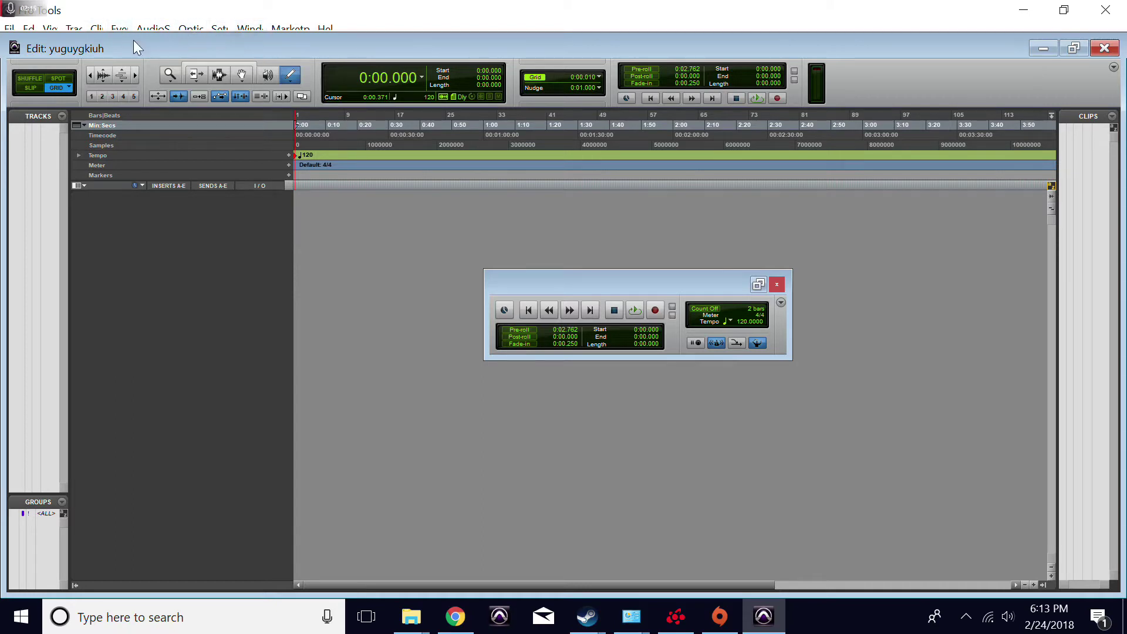
Step: Add a new stereo audio track, Audio 1
click(73, 25)
click(85, 40)
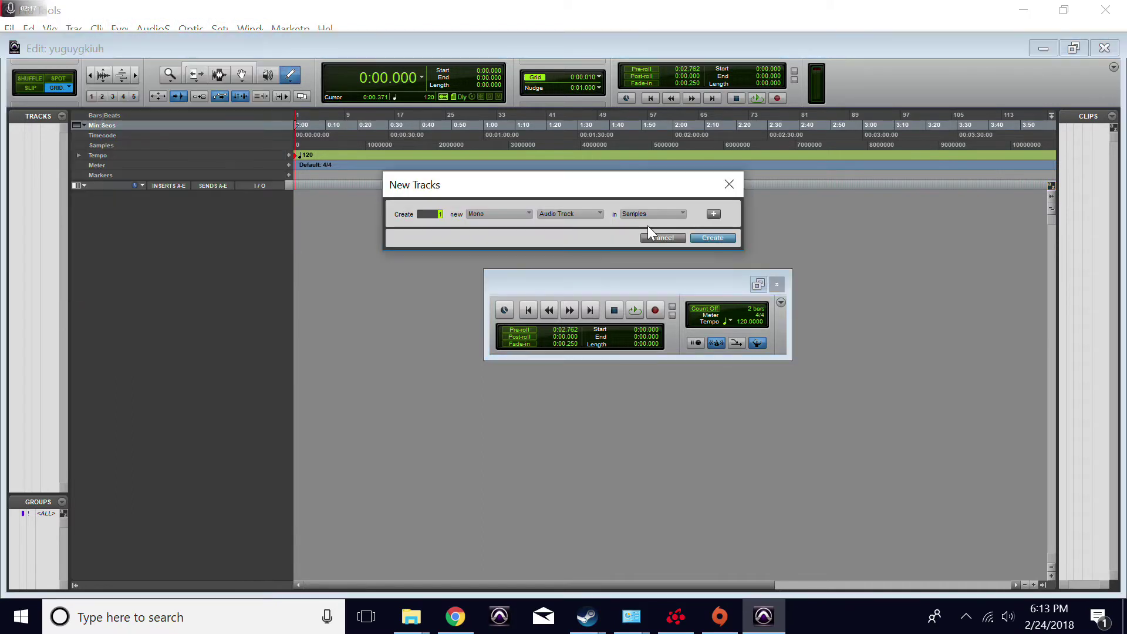
click(522, 212)
click(537, 235)
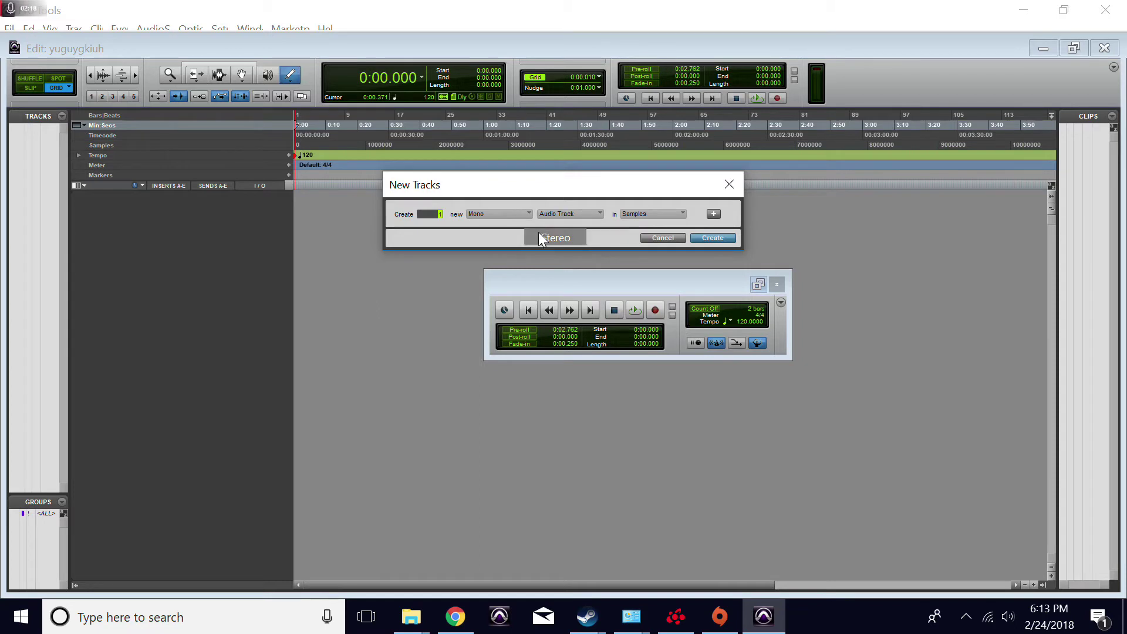
click(717, 235)
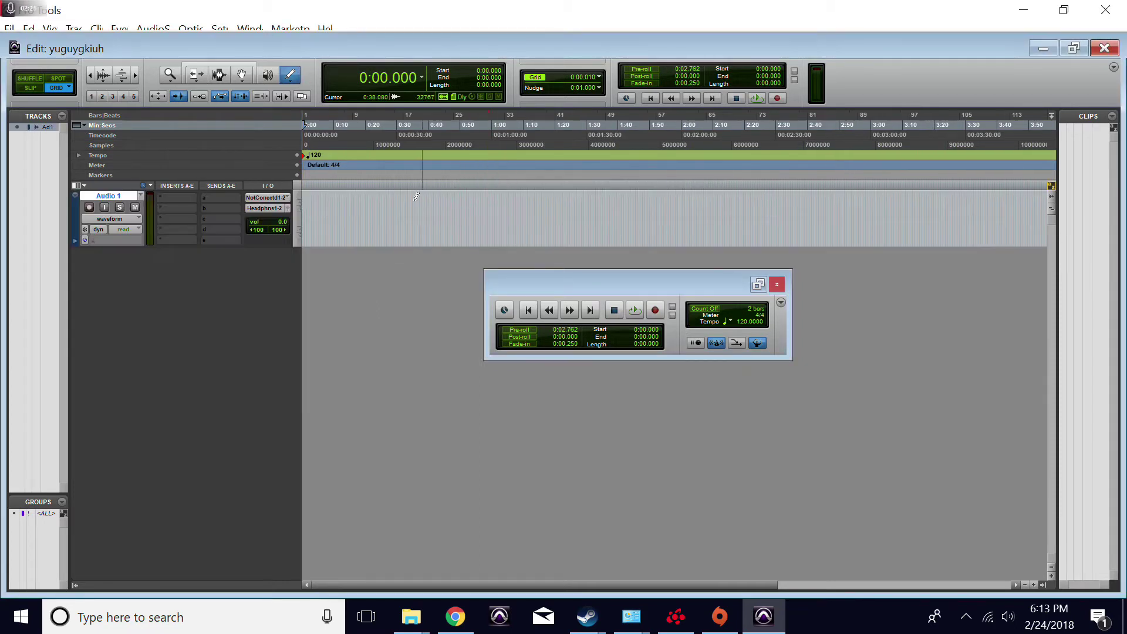
Step: Insert the DB-33 organ instrument plug-in on Audio 1's first insert slot
click(172, 199)
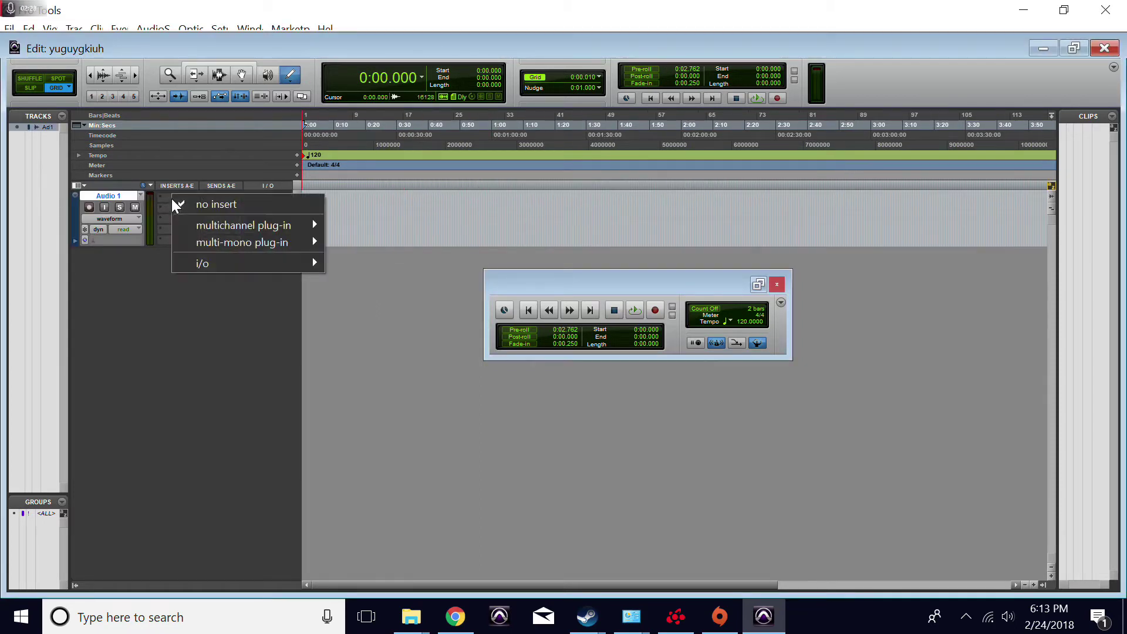
mouse_move(210, 224)
mouse_move(390, 377)
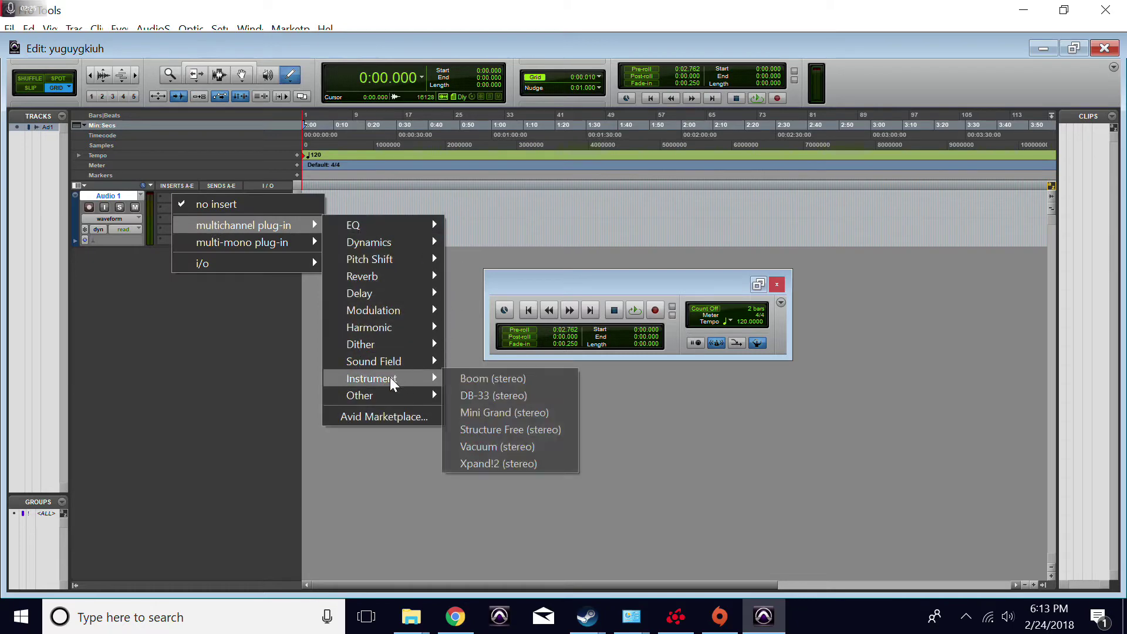
click(498, 394)
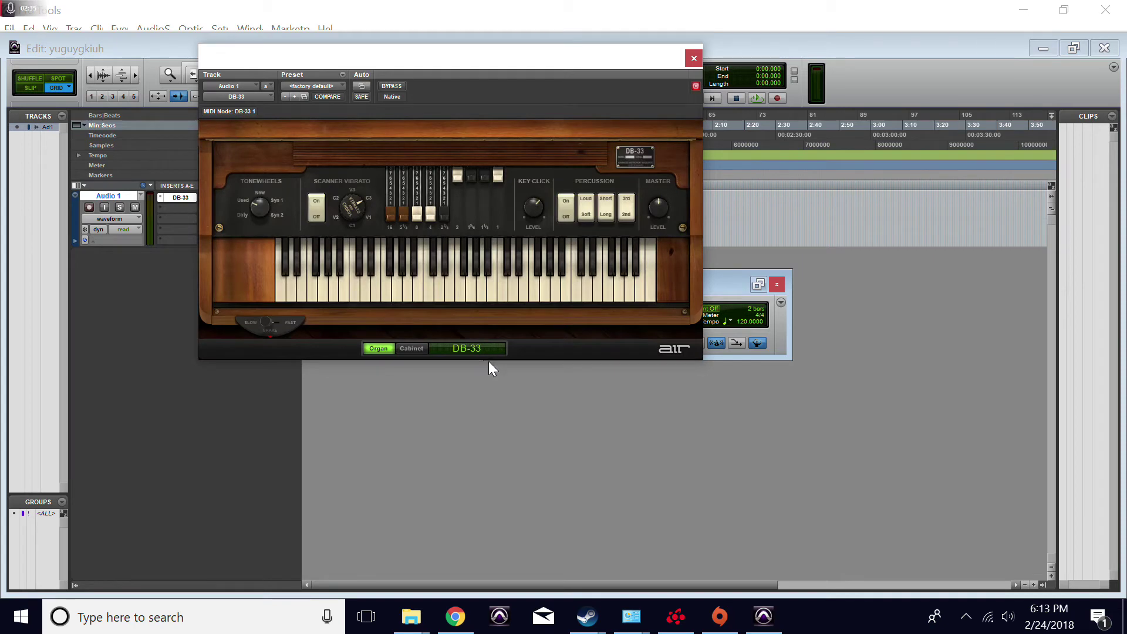
Step: Play several notes on the DB-33 organ's keyboard
click(440, 289)
click(376, 291)
click(554, 293)
click(495, 289)
click(432, 284)
Step: Close the DB-33 window, switch to the Mix window with Ctrl+=, and quit Pro Tools
click(694, 58)
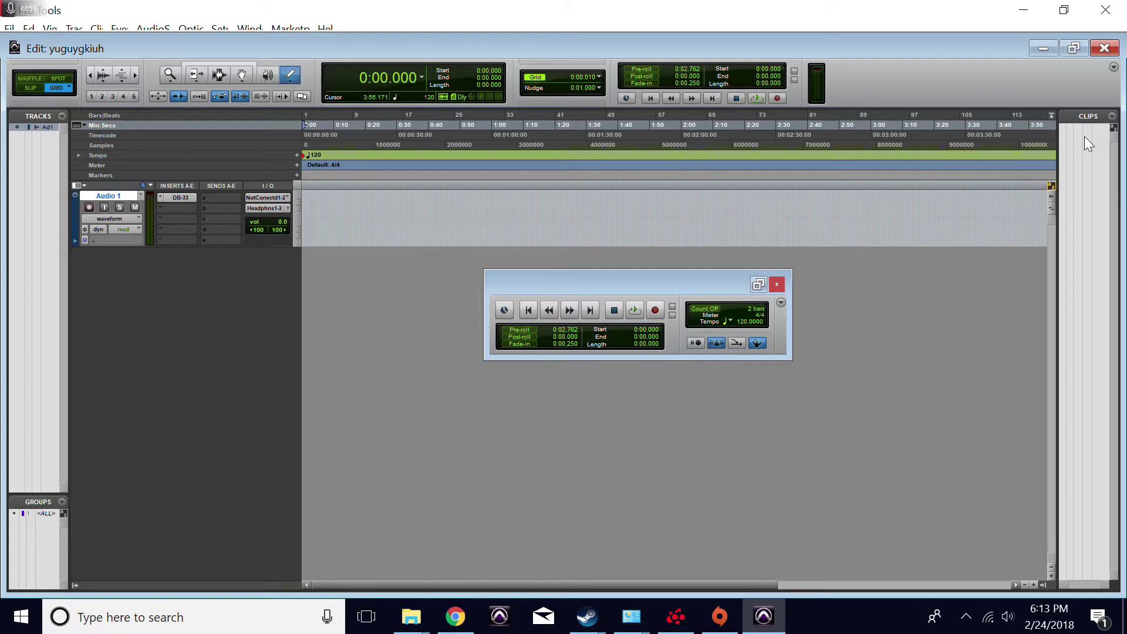
key(ctrl+equal)
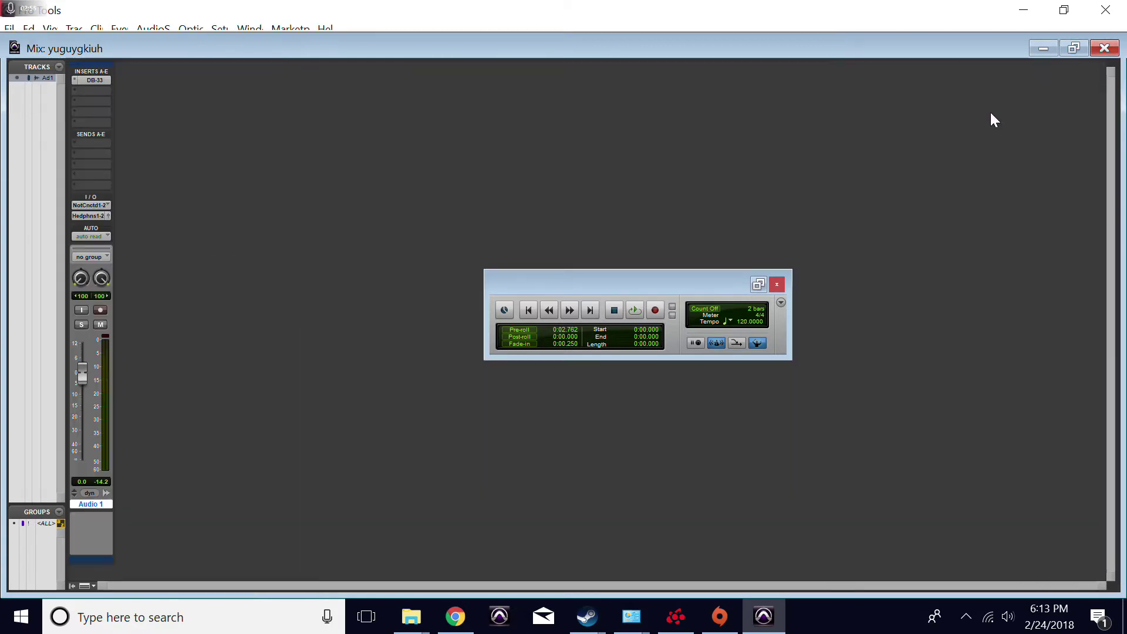
click(1121, 7)
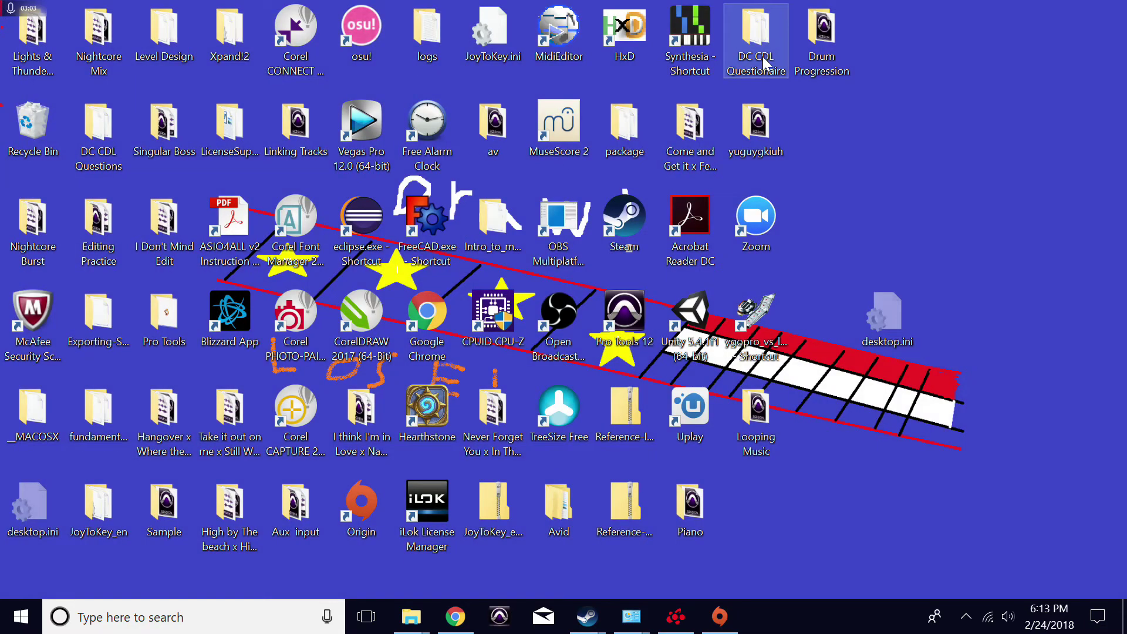
Step: Search Windows for 'pro' and open the Pro Tools 12 shortcut's file location
click(130, 624)
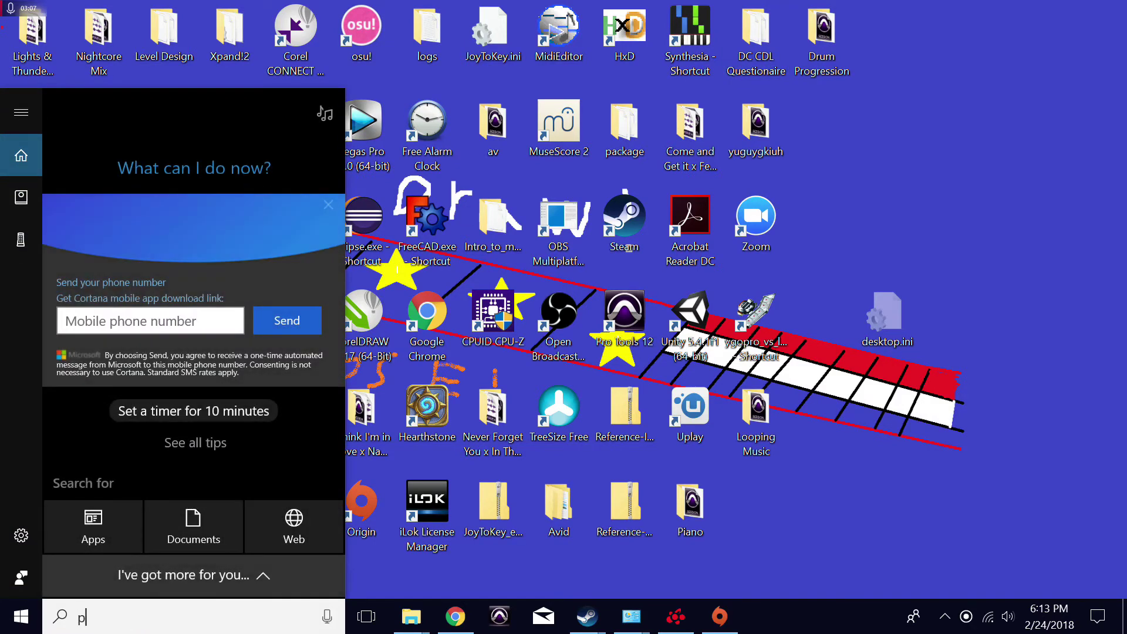
text(pro)
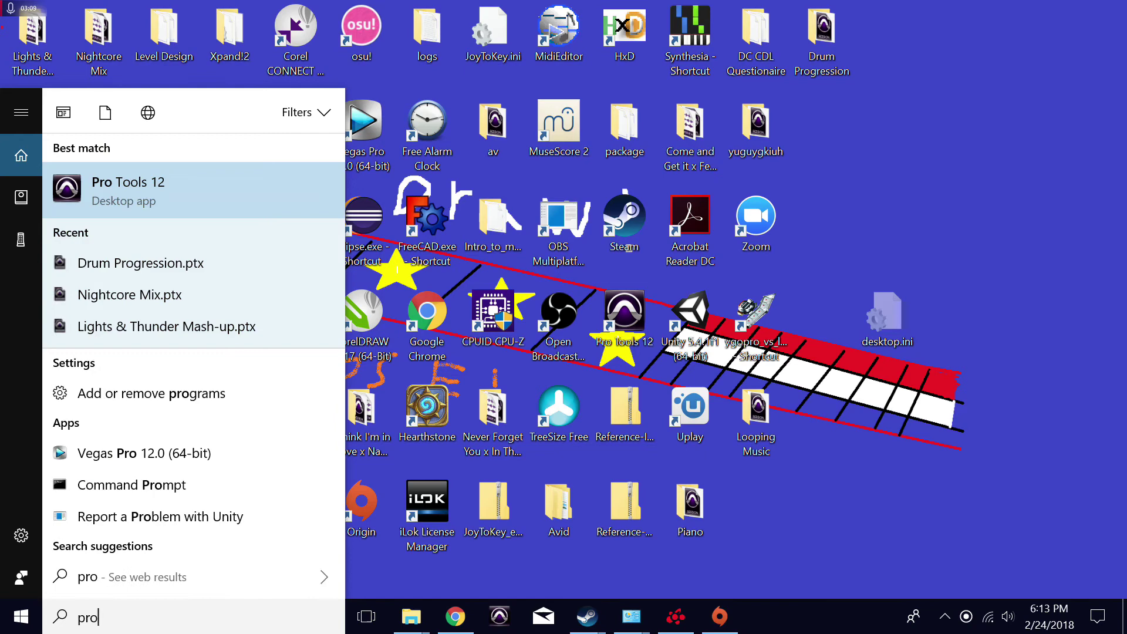
right_click(175, 175)
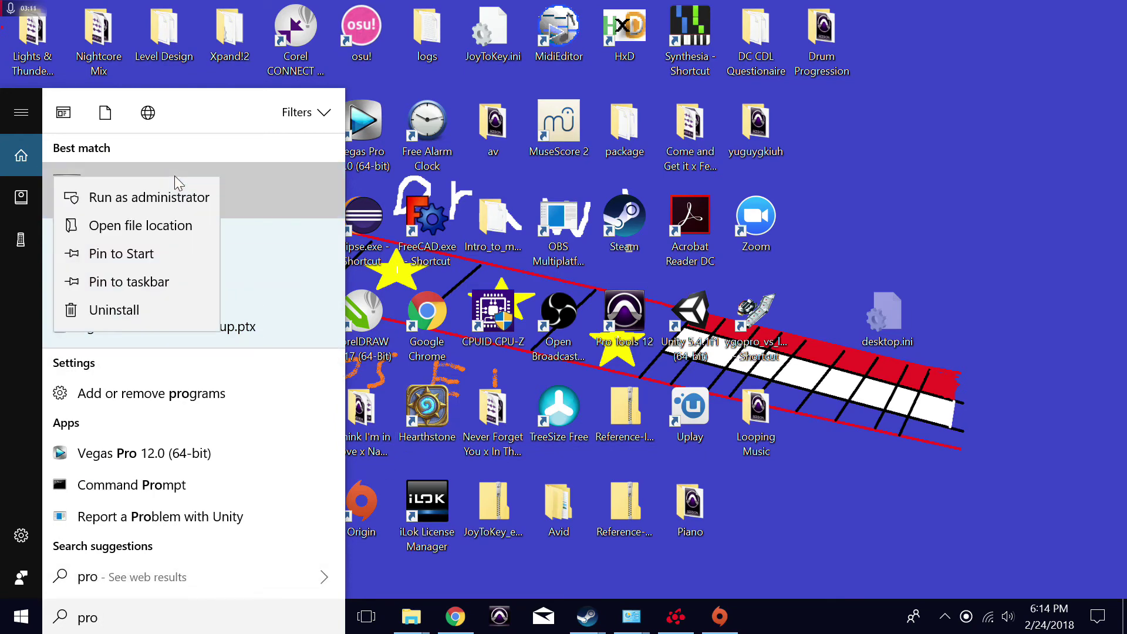
click(171, 228)
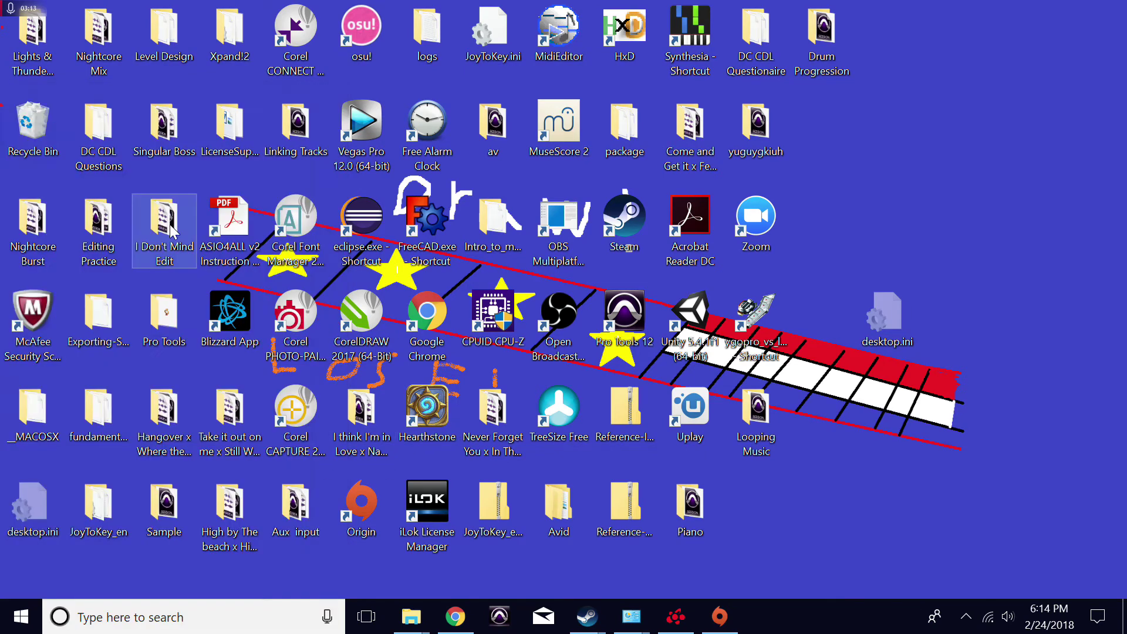
Step: Set the Pro Tools 12 shortcut's high DPI scaling override to System (Enhanced), then minimize Explorer
right_click(261, 202)
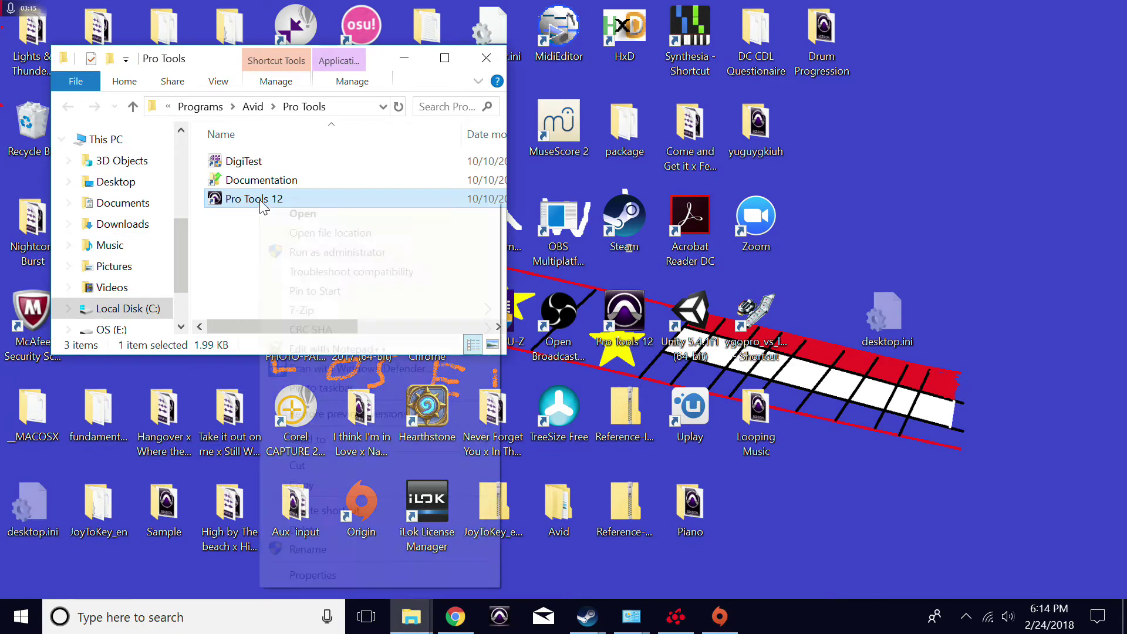
click(306, 578)
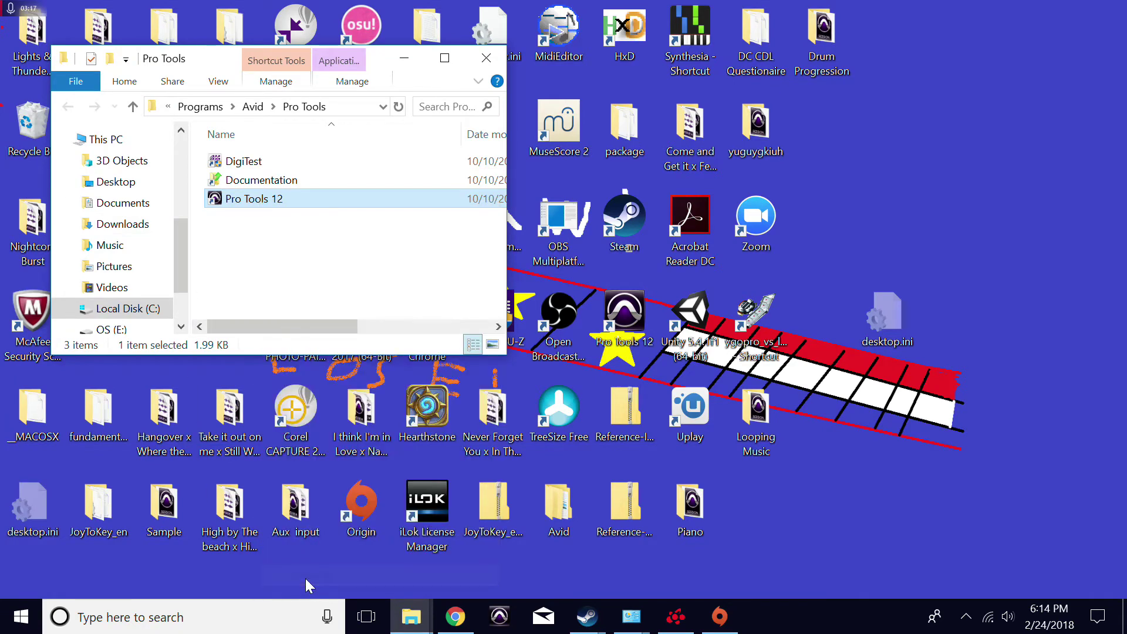
click(510, 161)
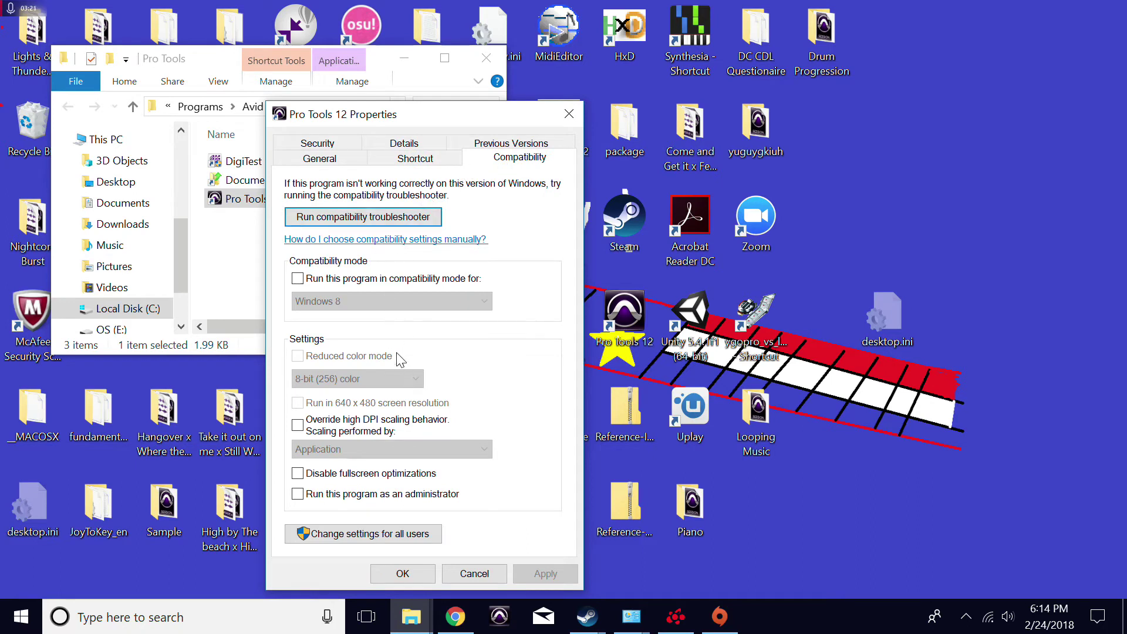
click(298, 427)
click(338, 450)
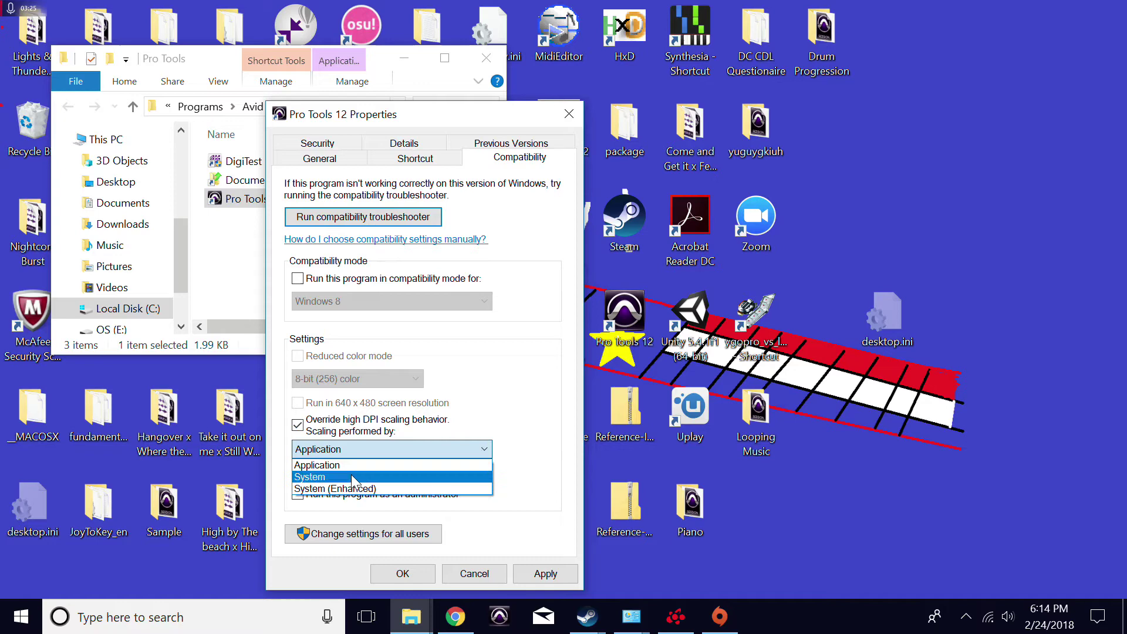
click(360, 487)
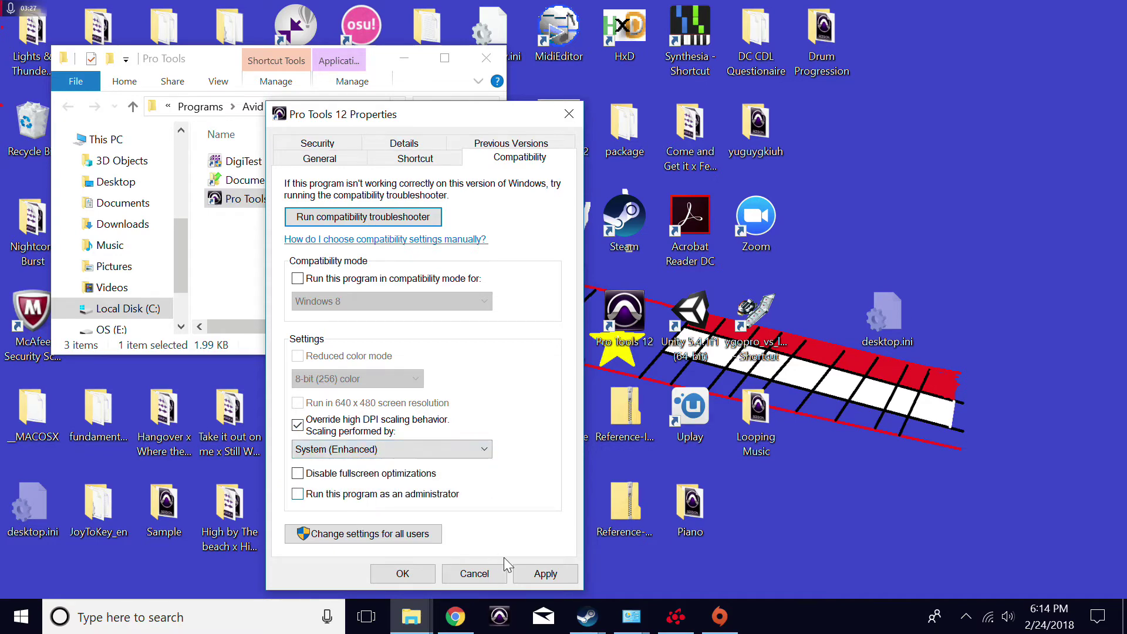
click(531, 573)
click(402, 572)
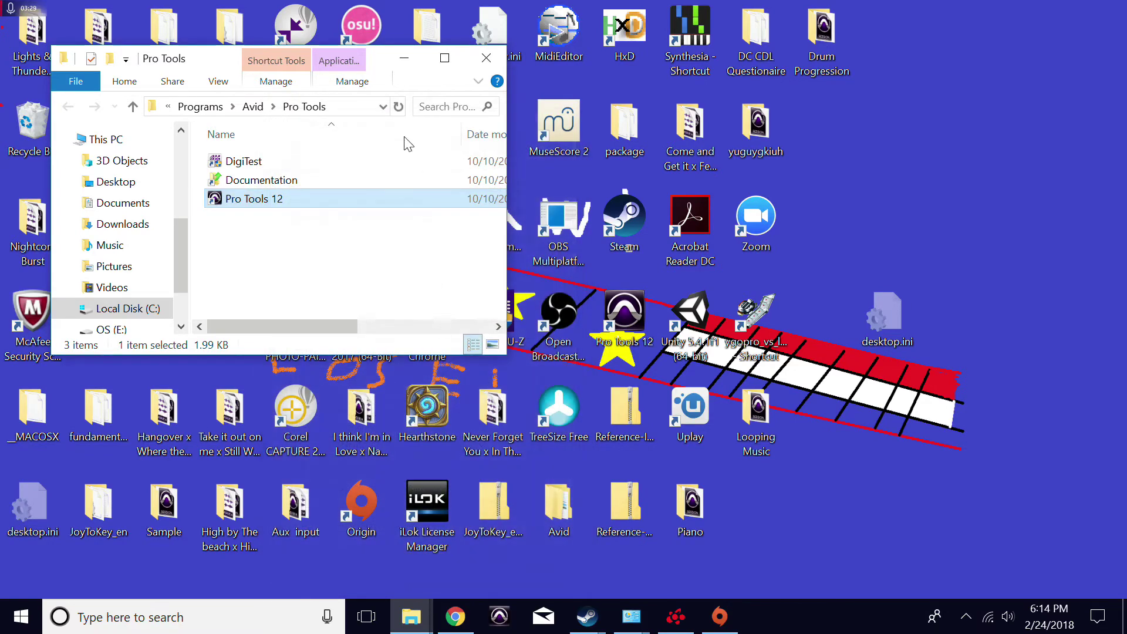
click(404, 58)
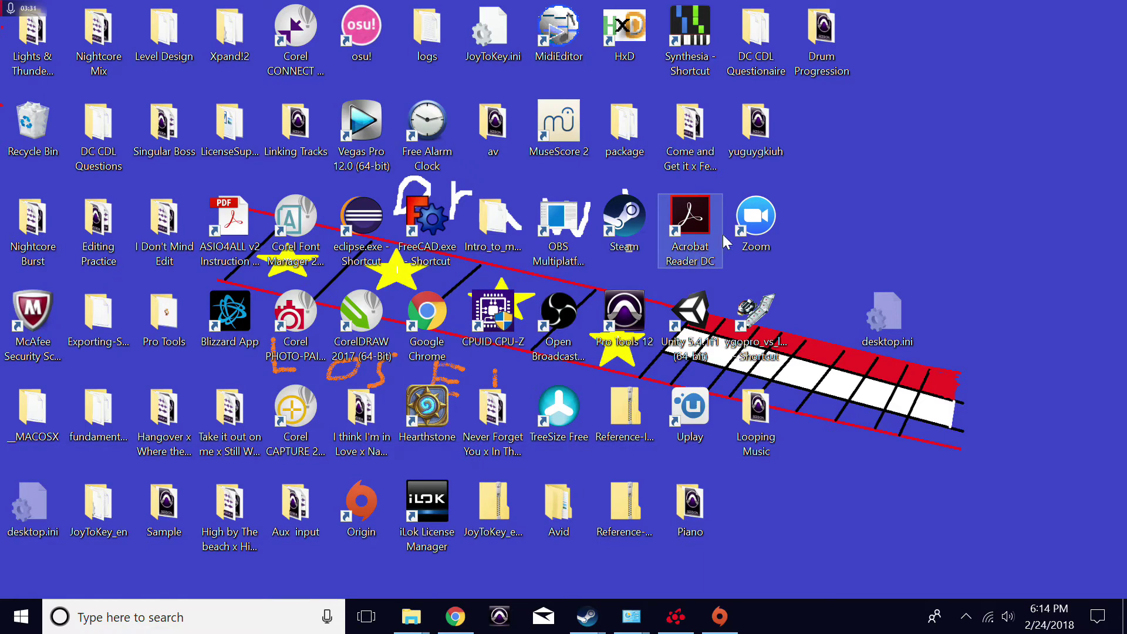
Step: Open the yuguygkiuh folder and launch yuguygkiuh.ptx in Pro Tools
double_click(757, 127)
click(288, 204)
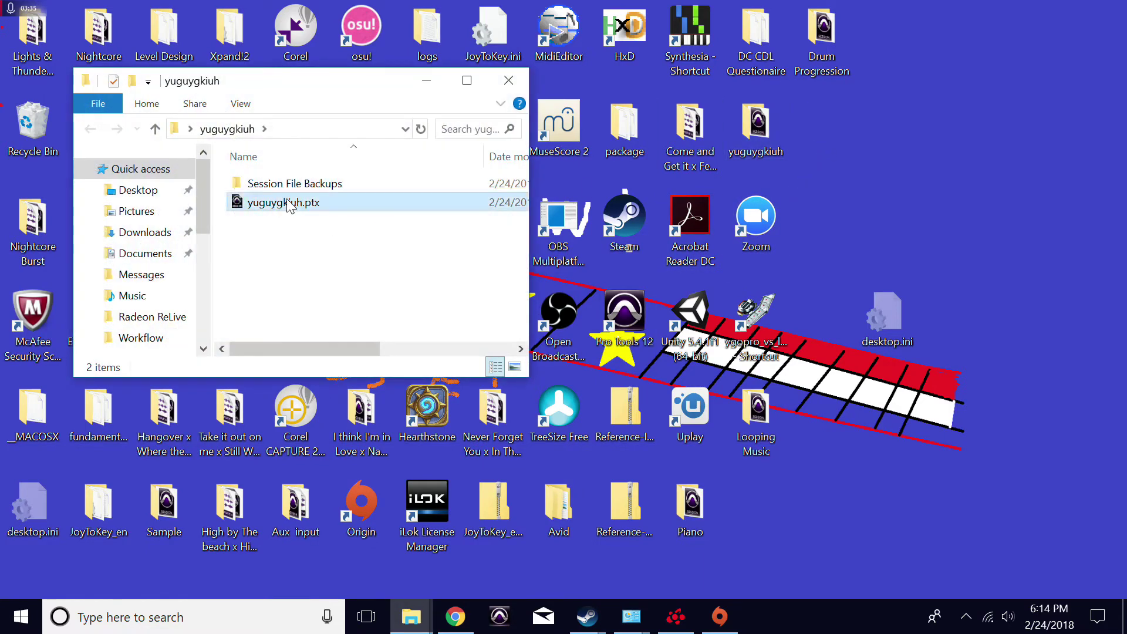
double_click(287, 202)
click(508, 80)
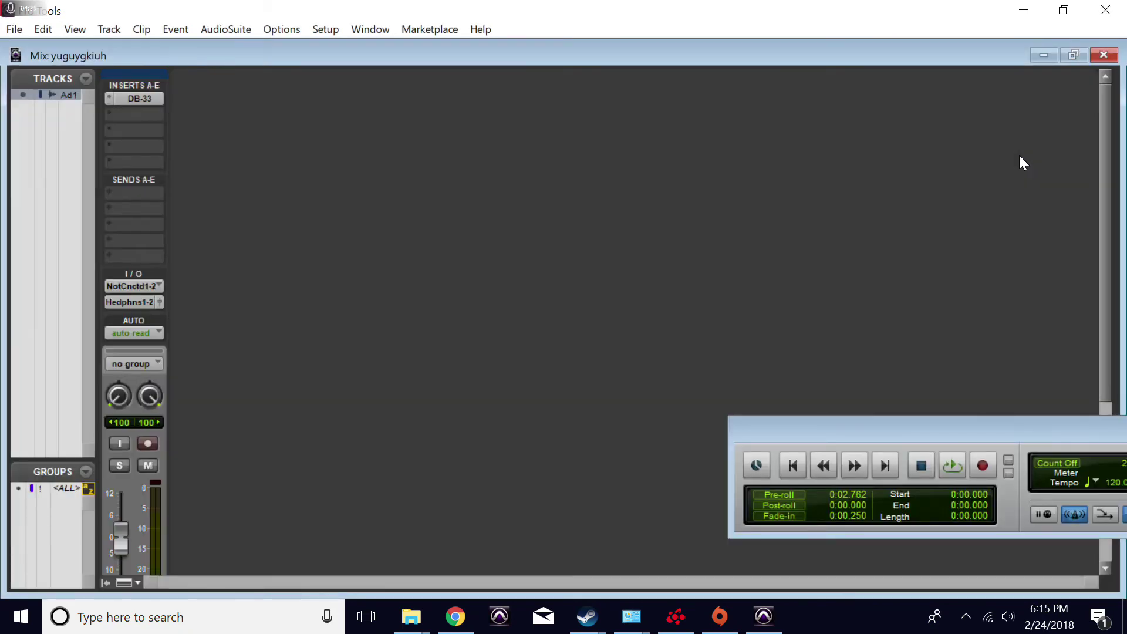
Step: Switch to the Edit window, then open and close the DB-33 plug-in on Audio 1
click(375, 28)
click(383, 143)
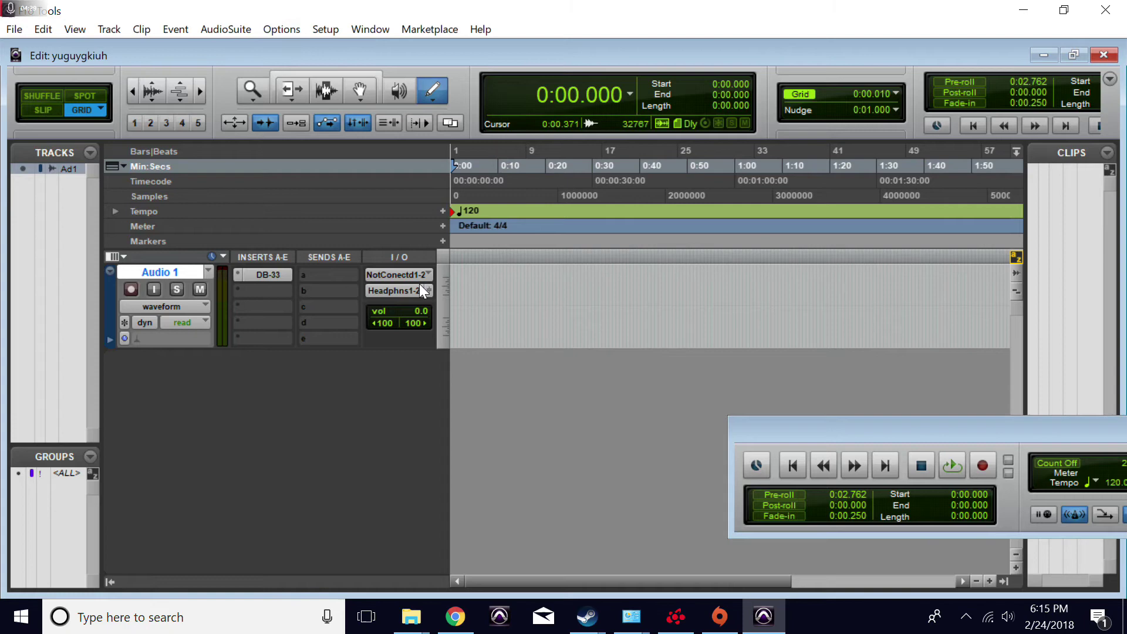
click(273, 277)
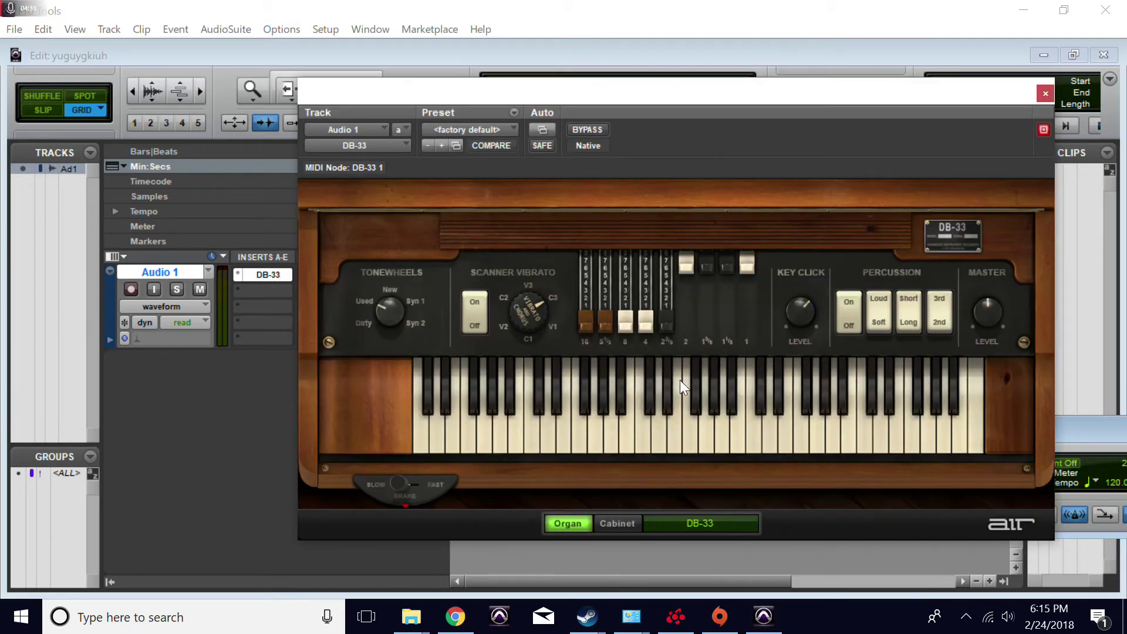
click(1045, 92)
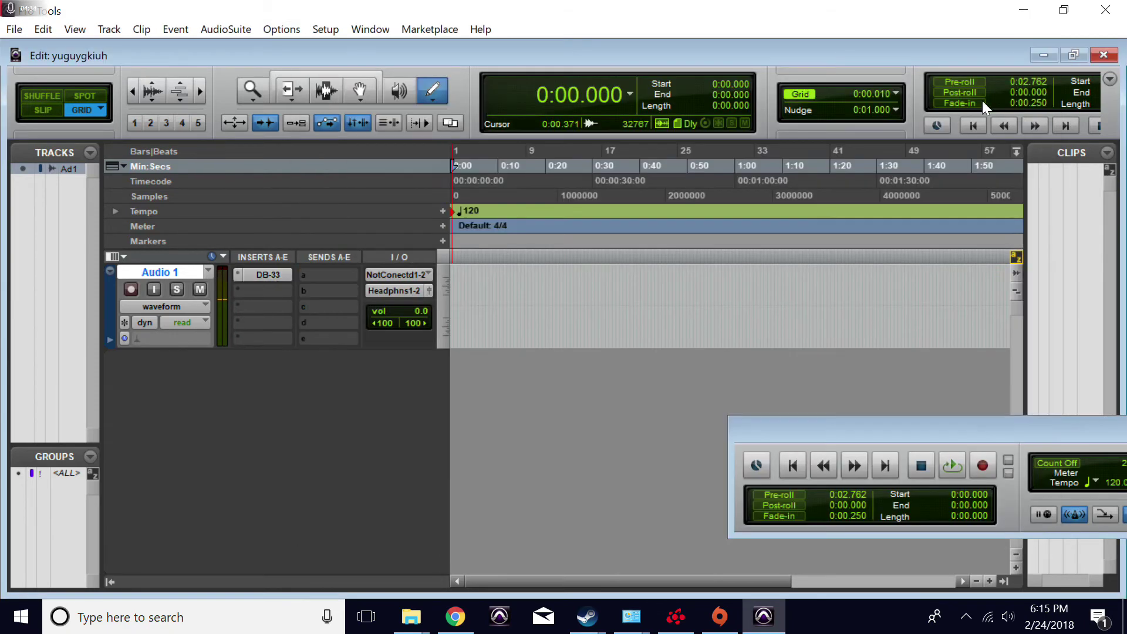
Step: Insert Dyn3 Compressor/Limiter on Audio 1's second insert, close its garbled window, and quit Pro Tools
click(259, 287)
mouse_move(321, 322)
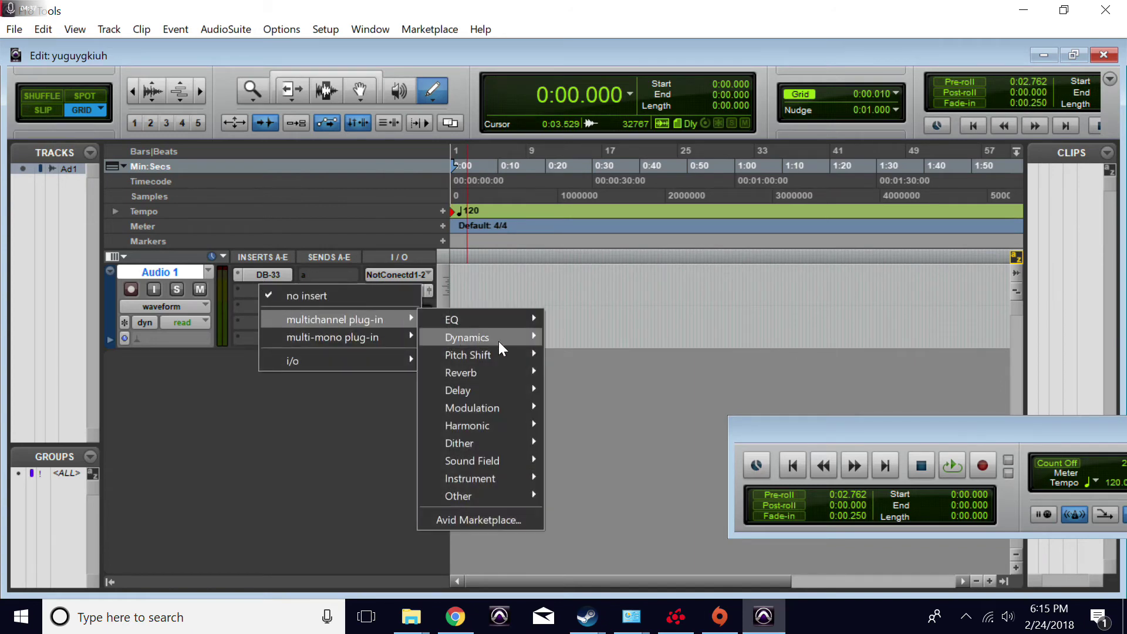
mouse_move(499, 340)
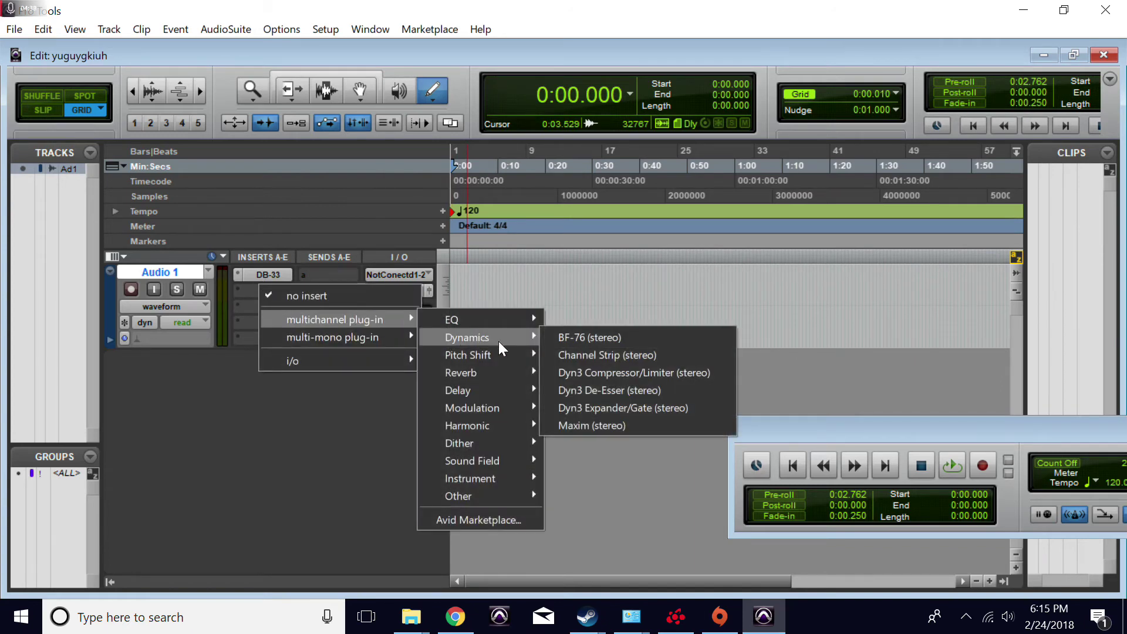
click(684, 374)
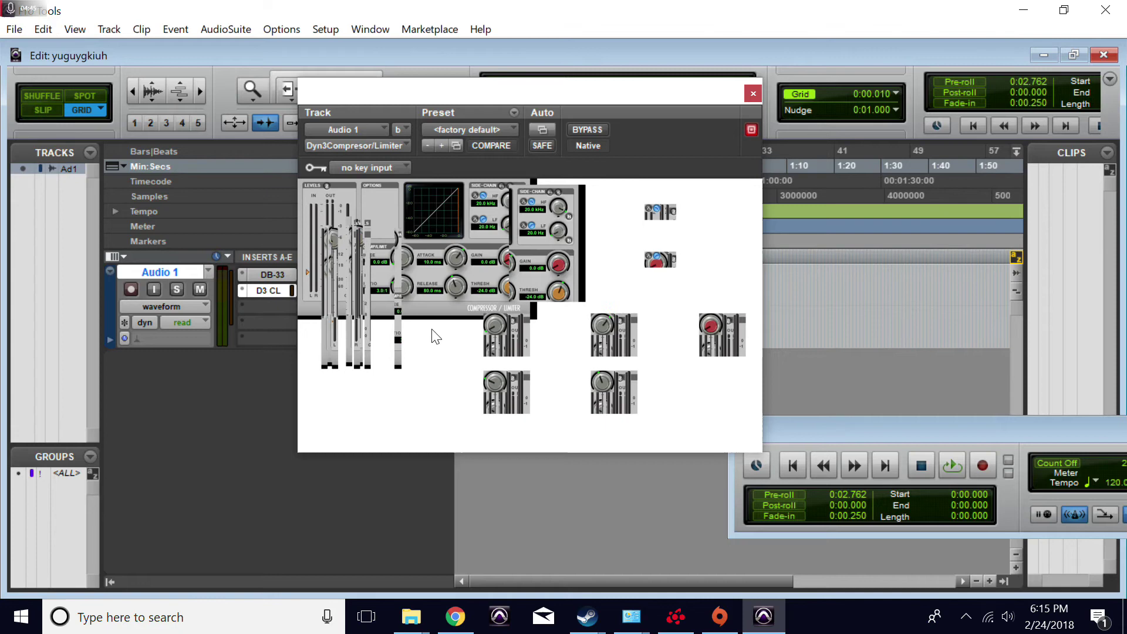
click(752, 93)
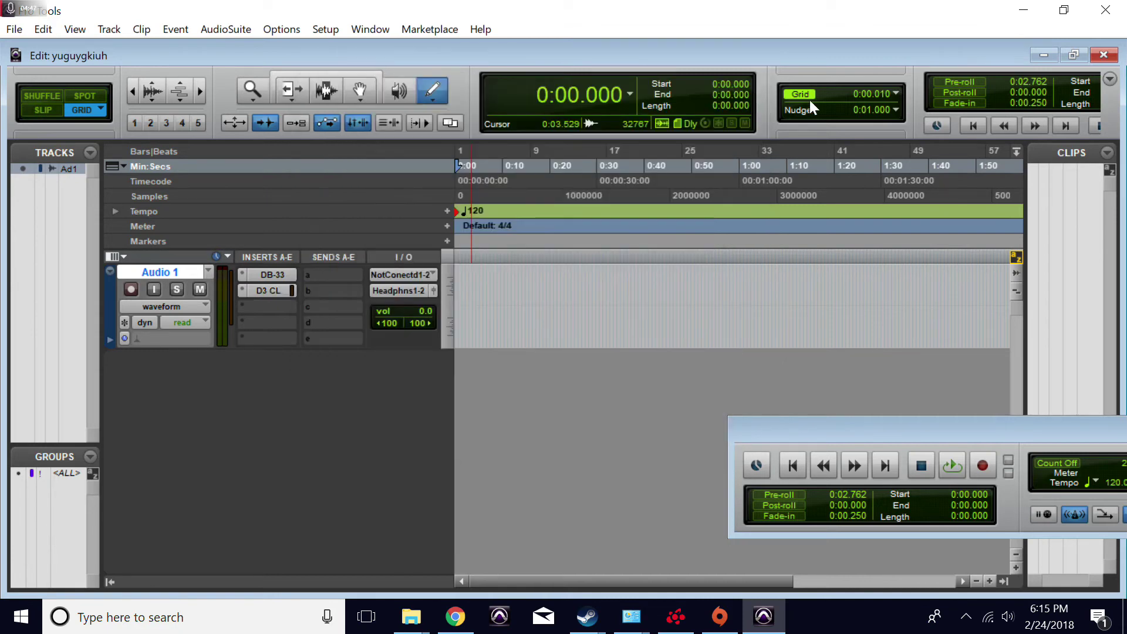
click(1105, 10)
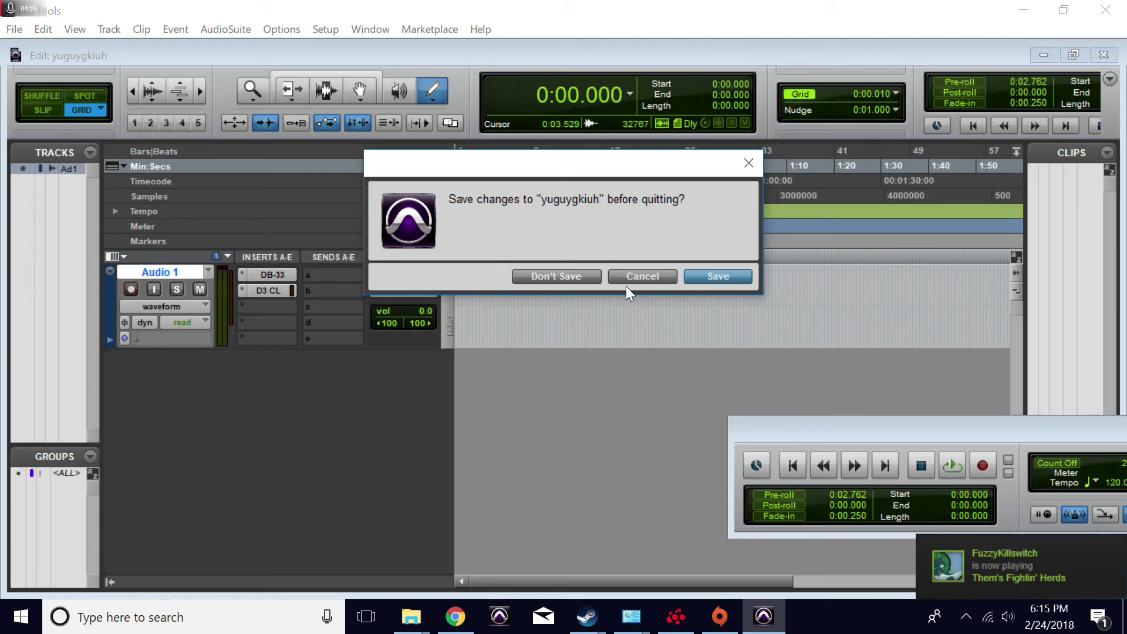
Step: Close the session and locate the Pro Tools 12 shortcut through a Windows search for 'pr'
click(729, 272)
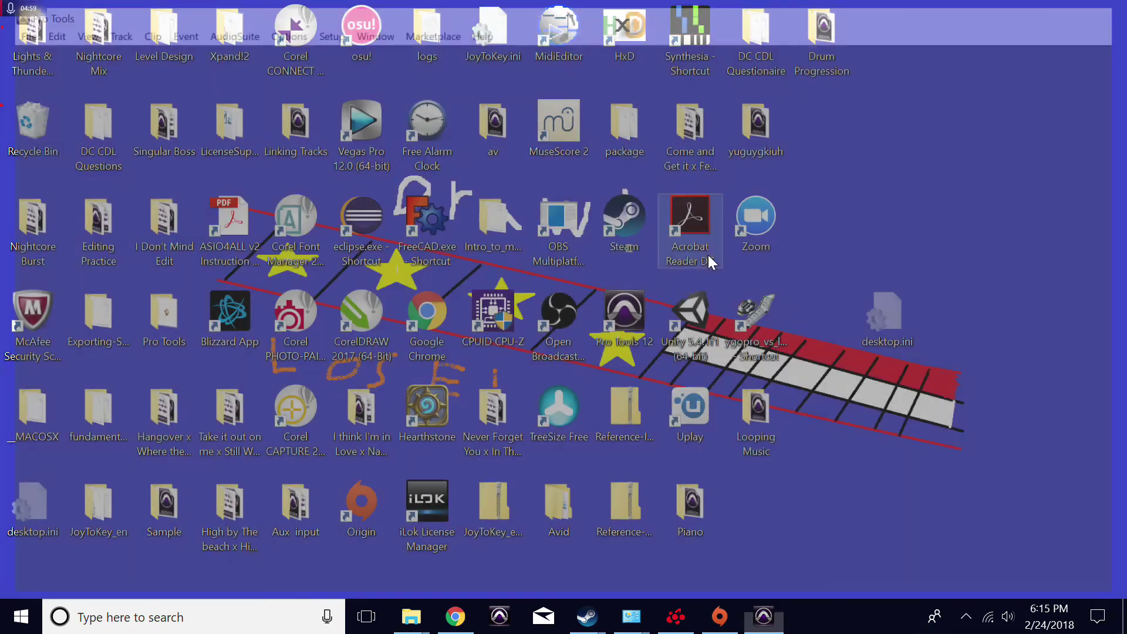
right_click(626, 320)
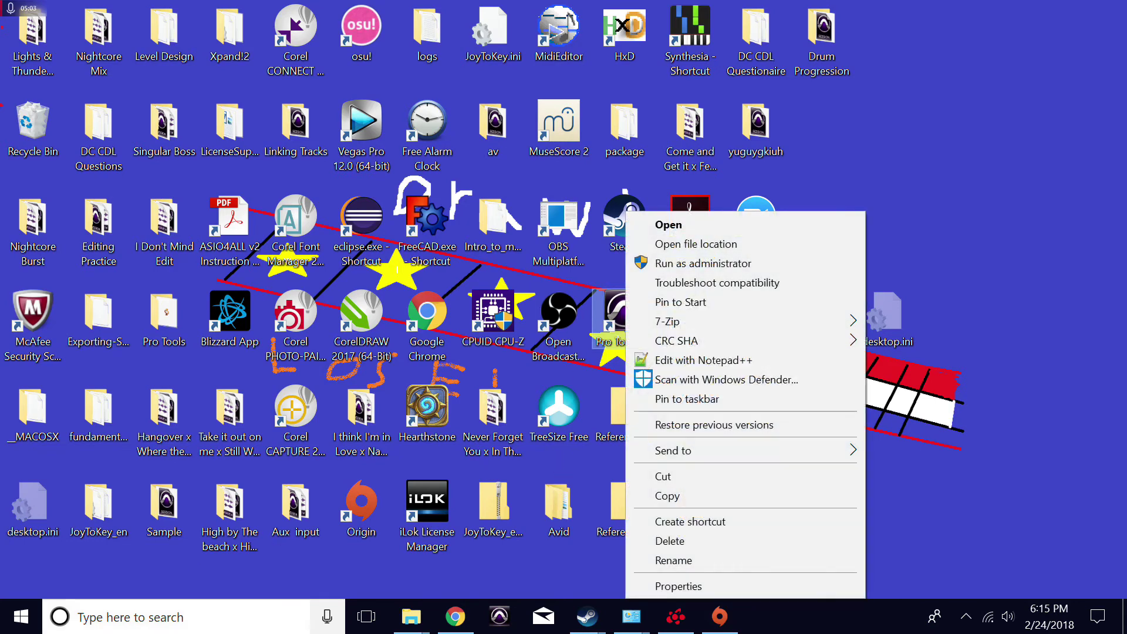
click(182, 621)
text(pr)
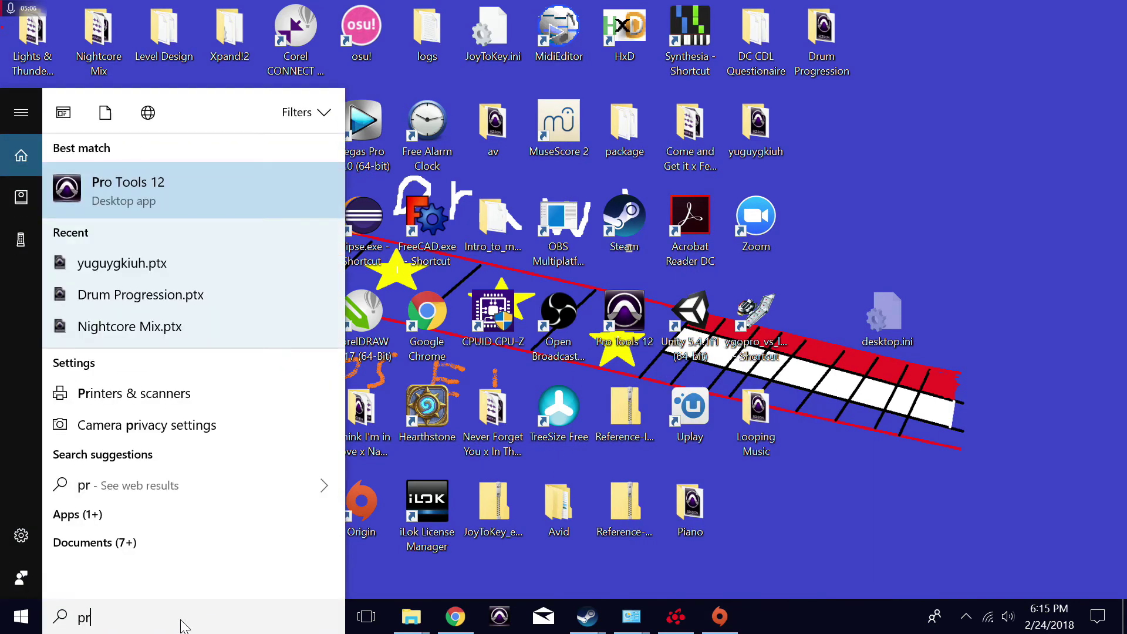
right_click(166, 199)
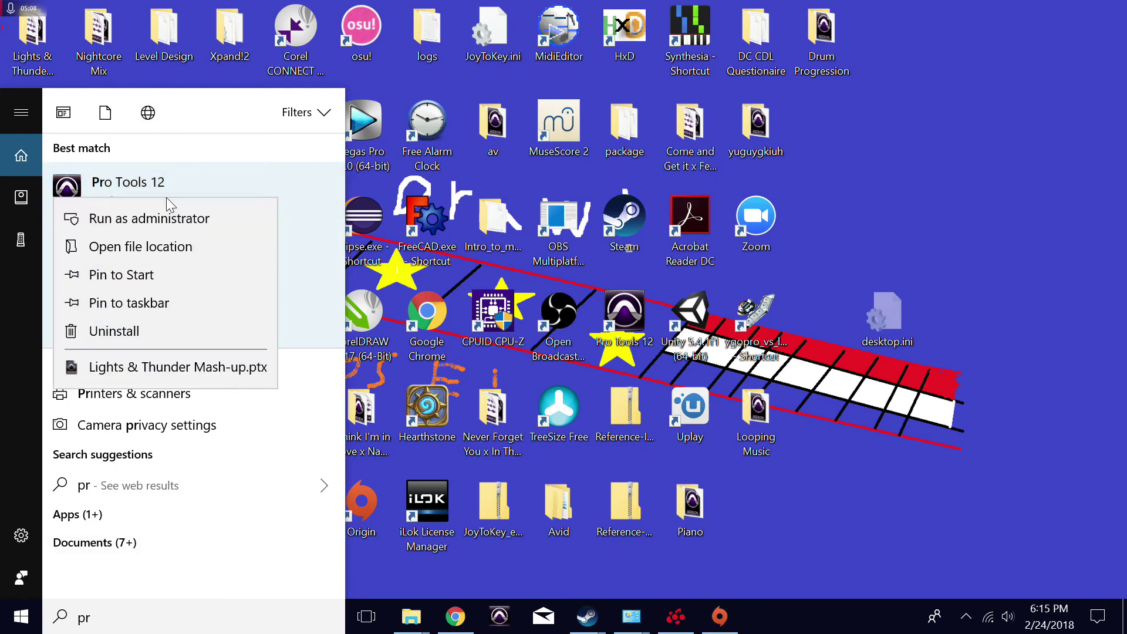
click(205, 241)
right_click(252, 201)
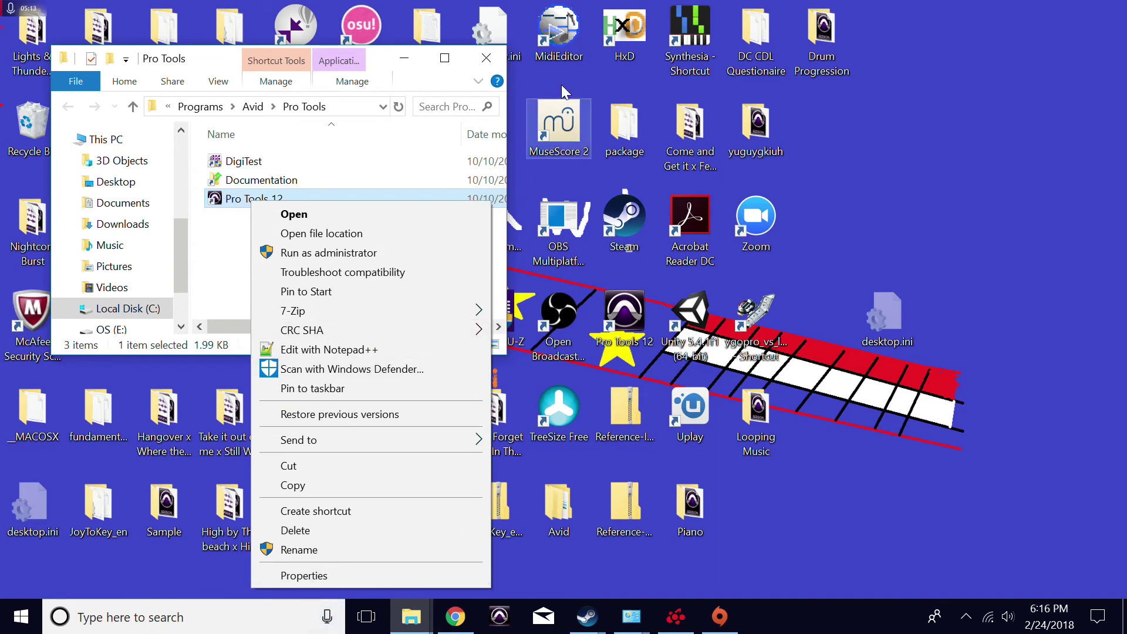
click(485, 57)
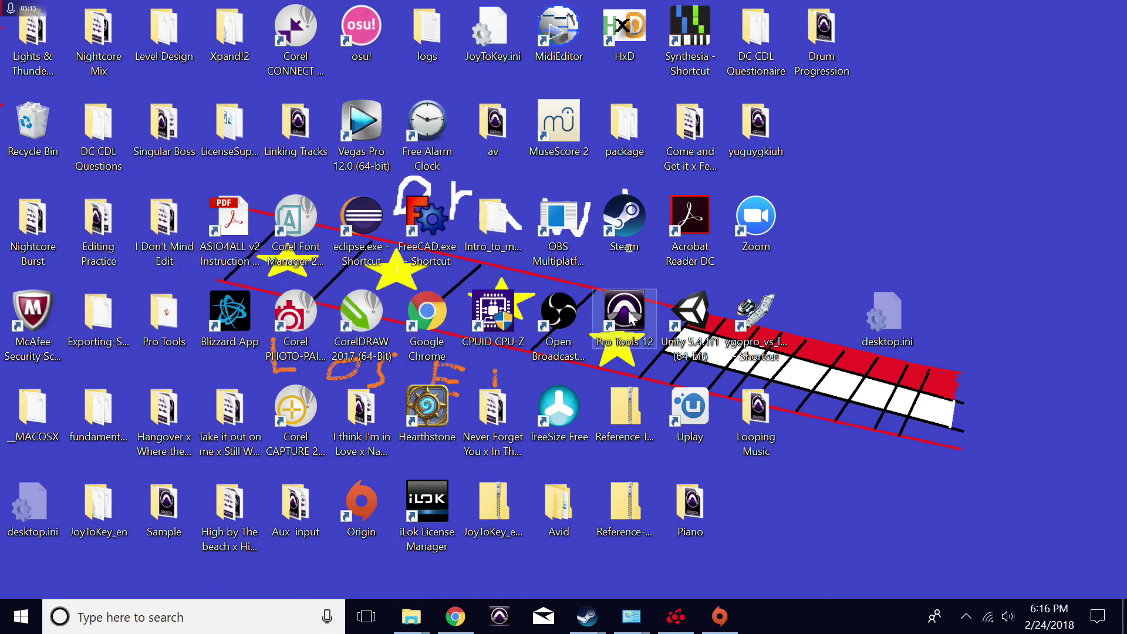
Step: In the Pro Tools 12 shortcut's Compatibility properties, set high-DPI scaling override to System and apply
right_click(623, 314)
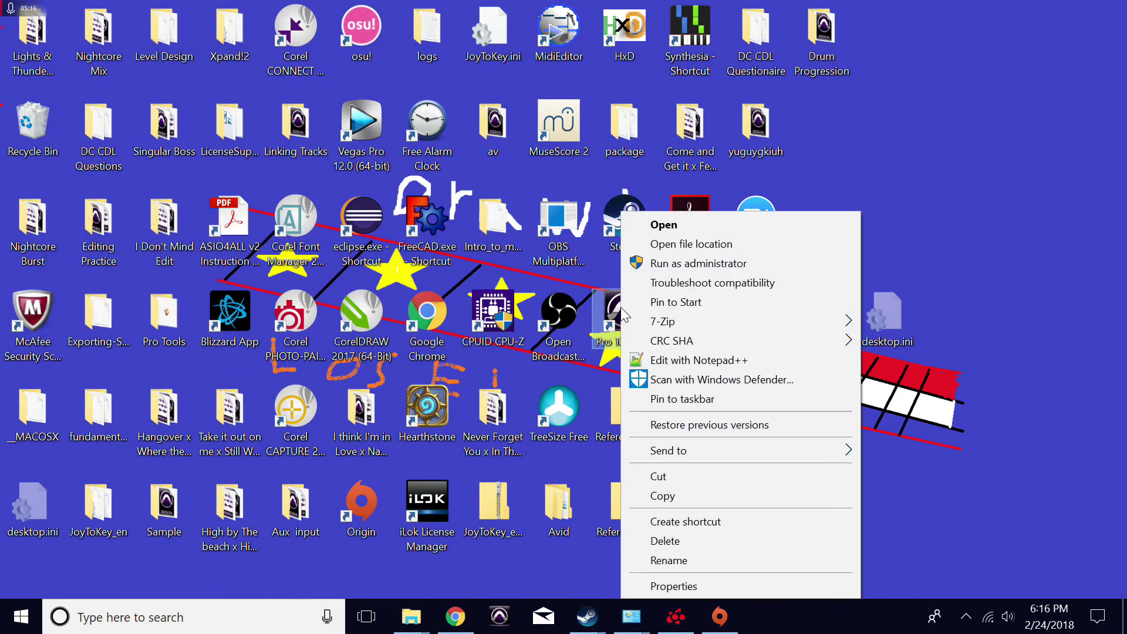
click(660, 590)
click(880, 159)
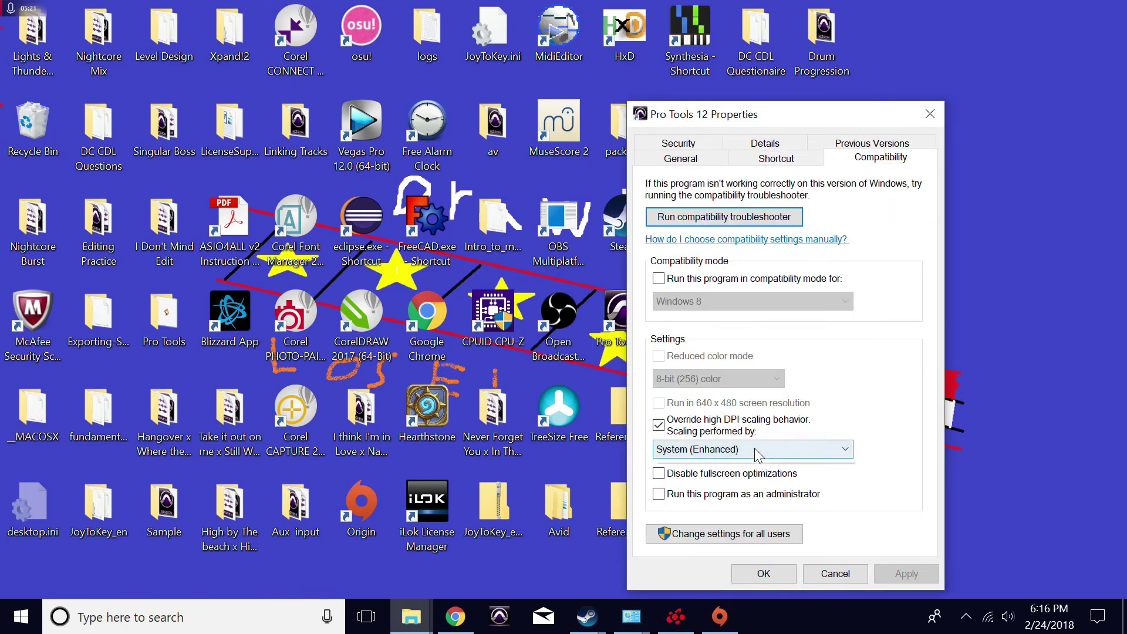
click(747, 449)
click(722, 477)
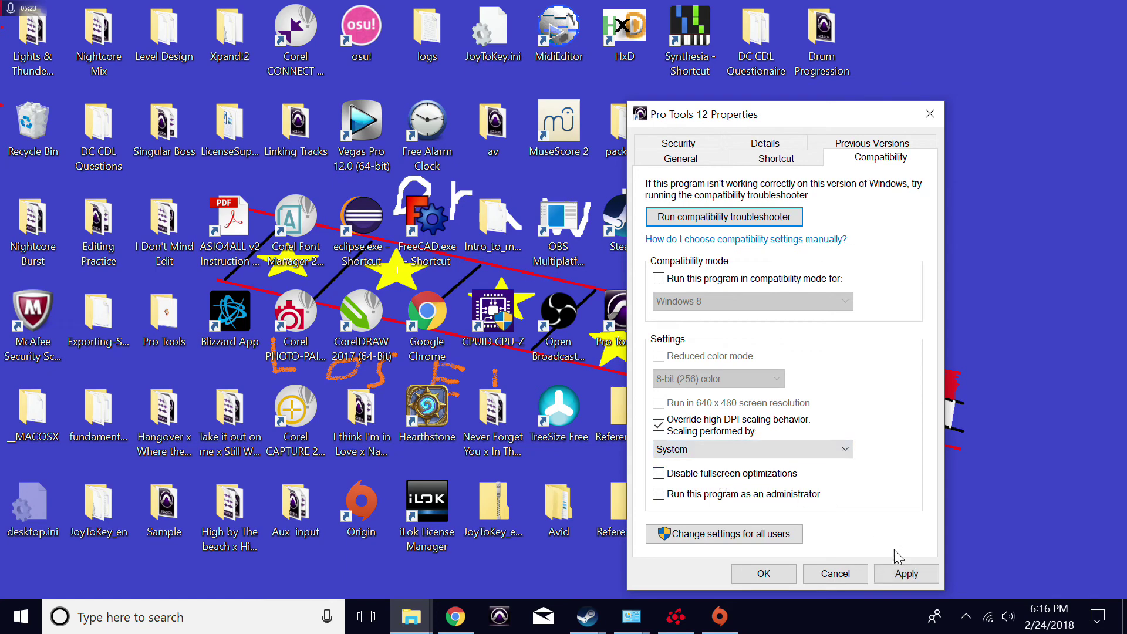
click(904, 573)
click(771, 577)
Step: Open the yuguygkiuh folder, launch yuguygkiuh.ptx, and minimize the folder window
double_click(760, 136)
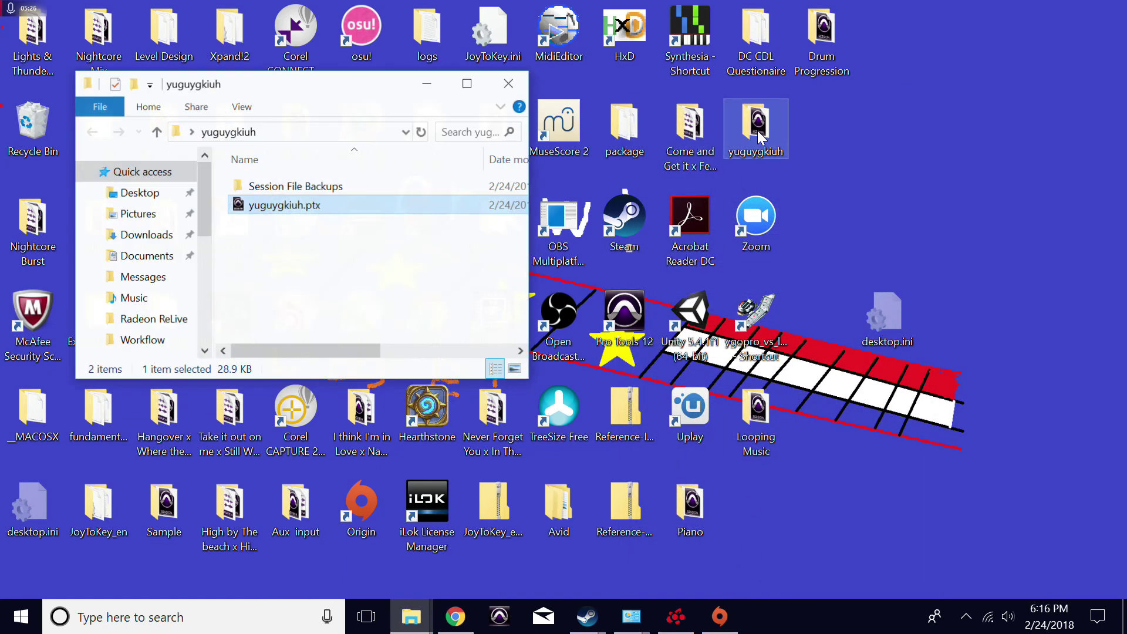
double_click(304, 202)
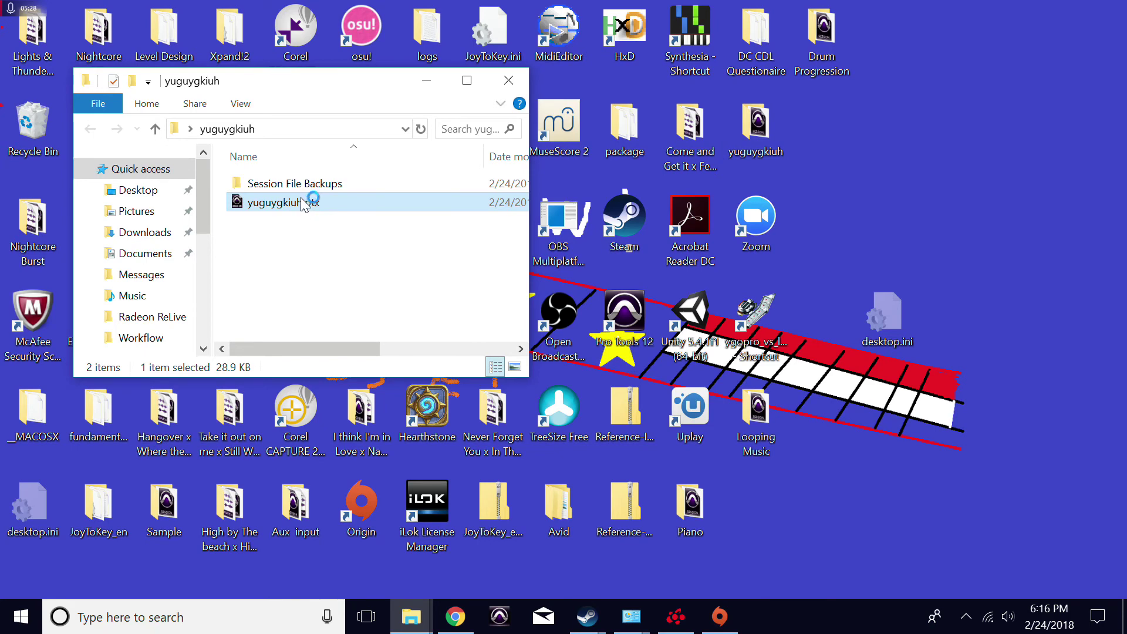
click(426, 81)
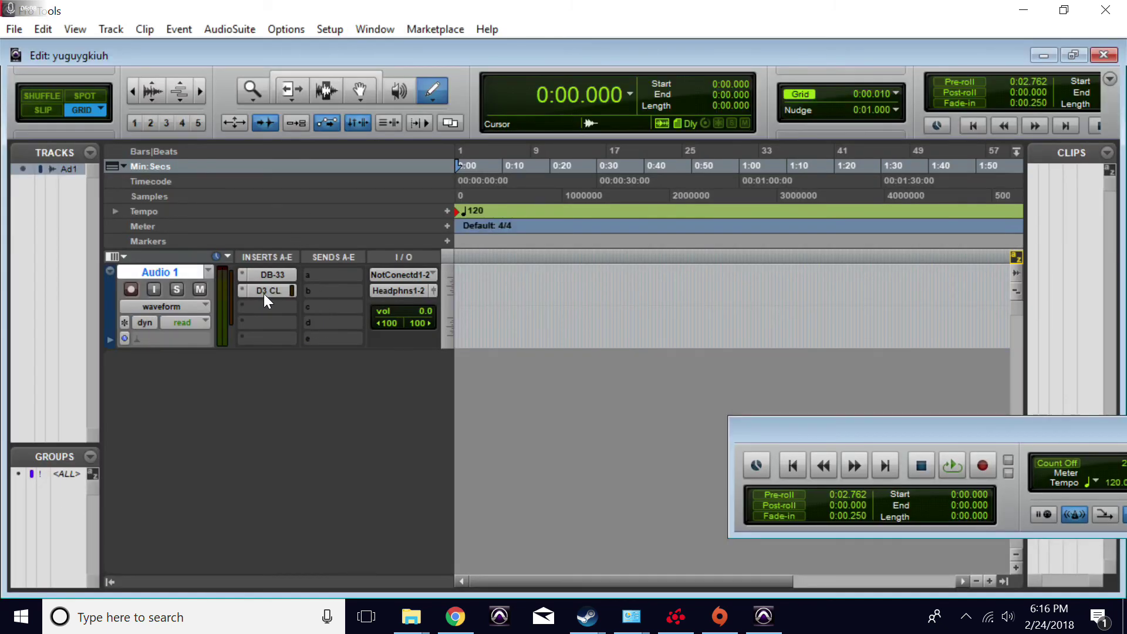
Step: Open and close the Dyn3 Compressor/Limiter and DB-33 windows, playing an organ note, to verify their display
click(263, 293)
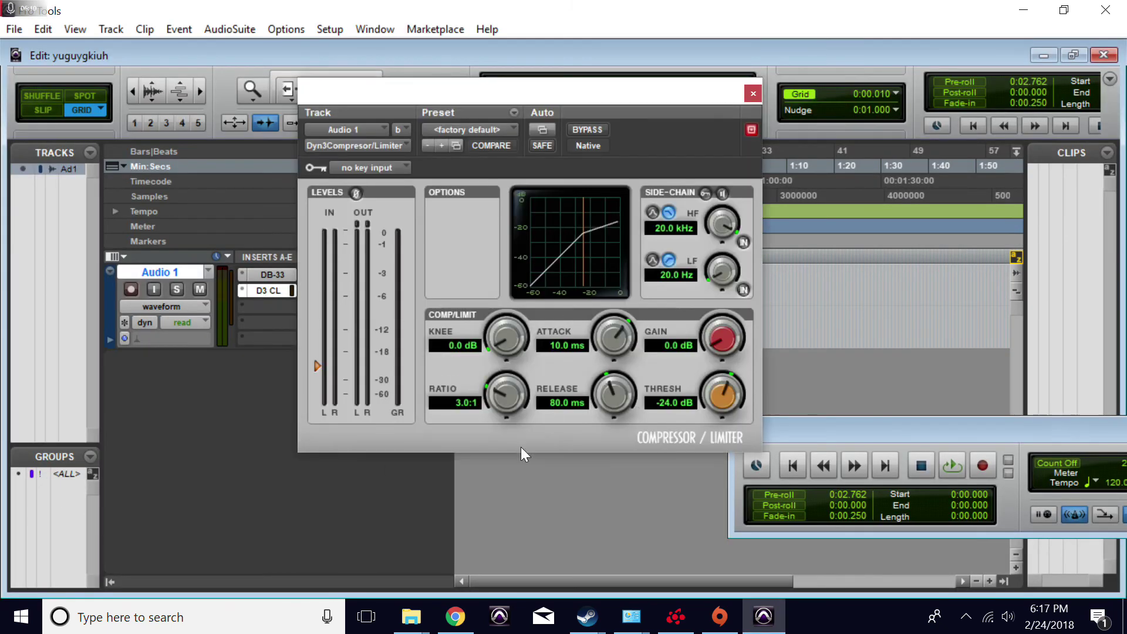
click(753, 96)
click(278, 271)
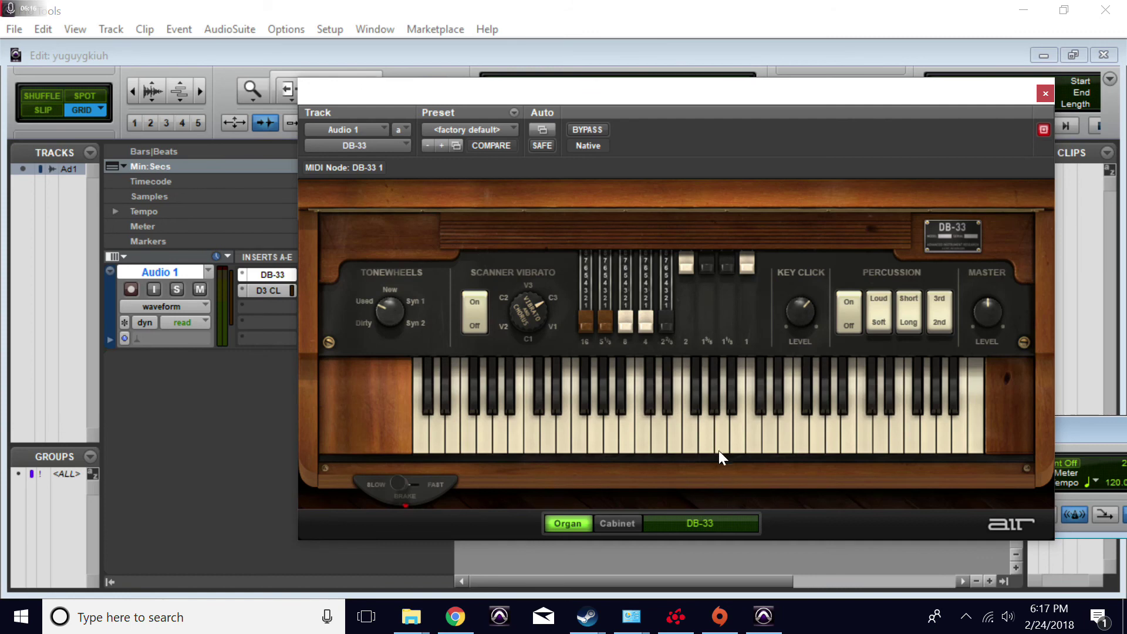
click(594, 376)
click(1045, 93)
Step: Move the Transport window toward the centre and restore the Edit window from maximized
drag(818, 429, 610, 419)
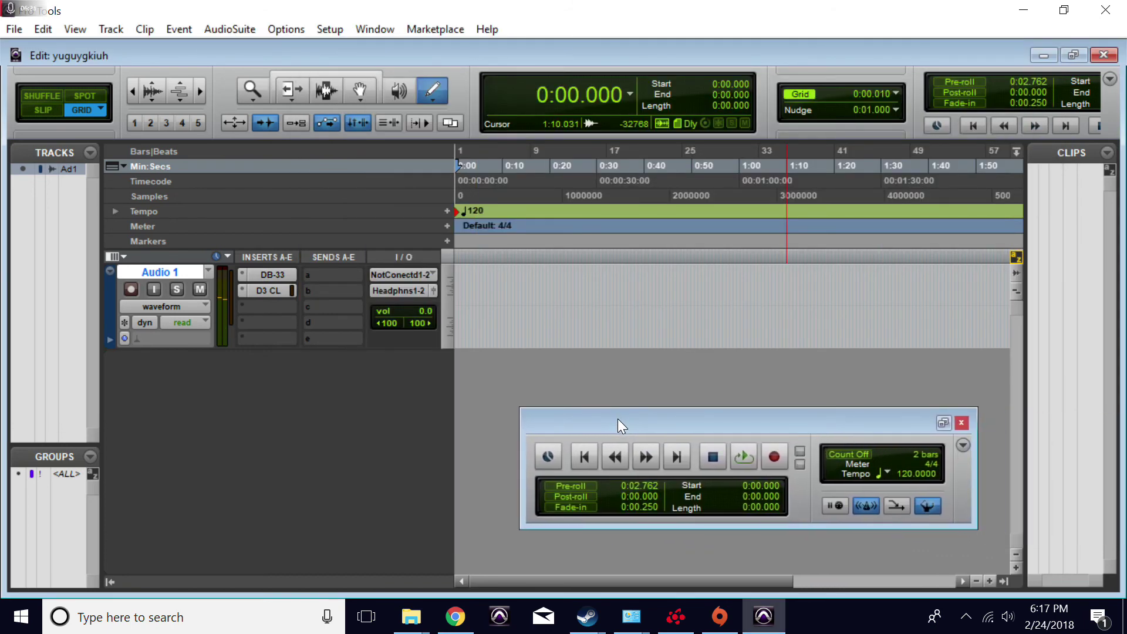
double_click(196, 43)
click(179, 30)
key(Escape)
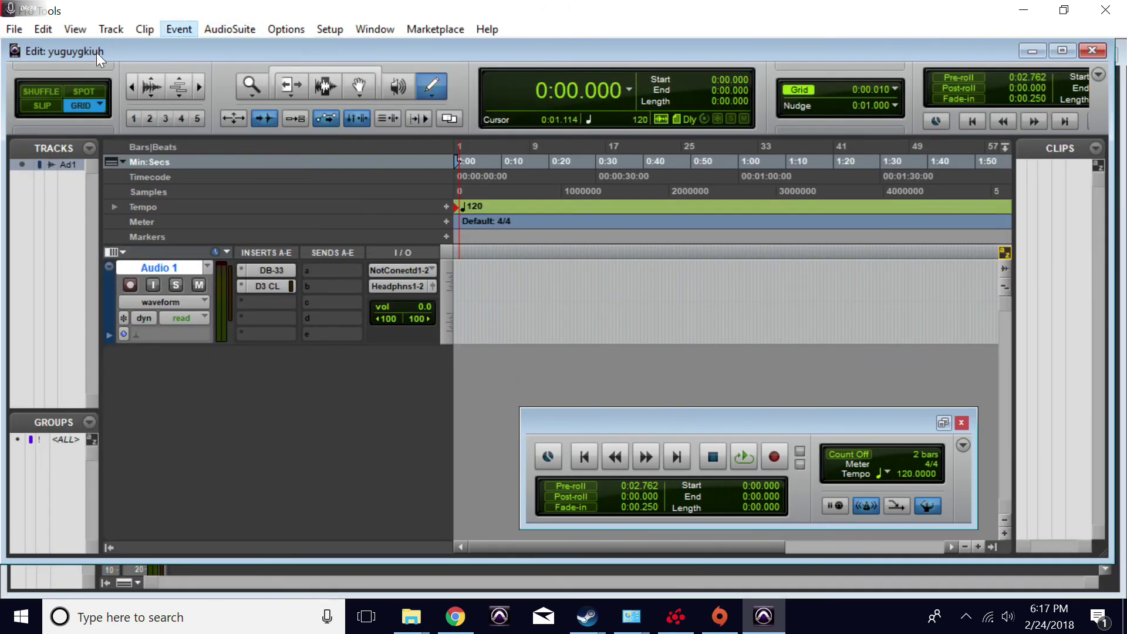
click(144, 30)
click(487, 29)
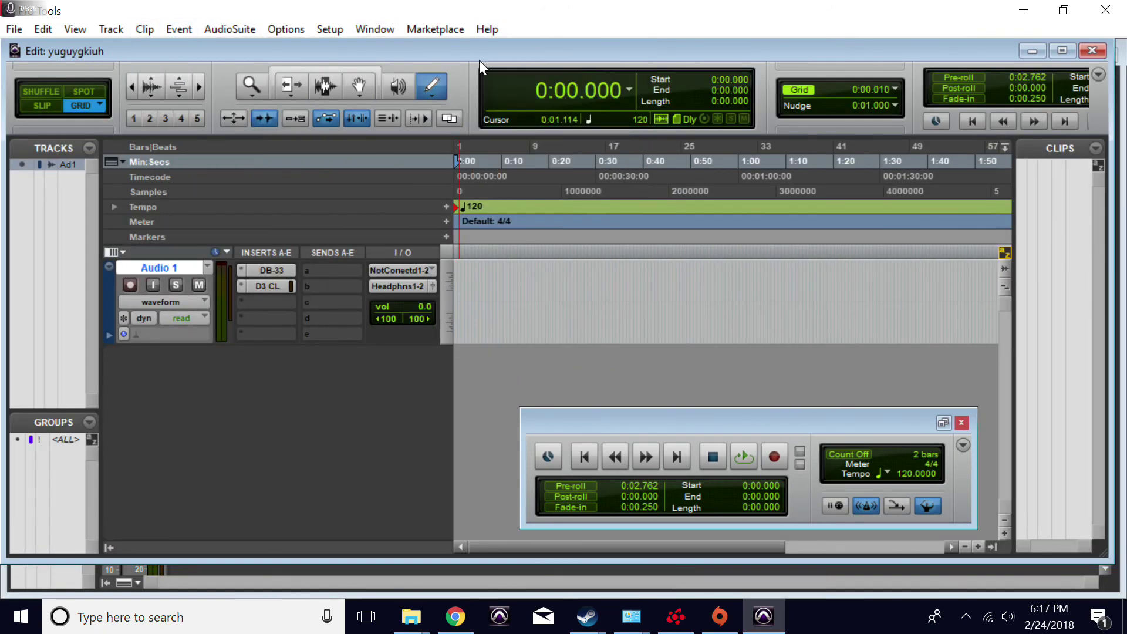